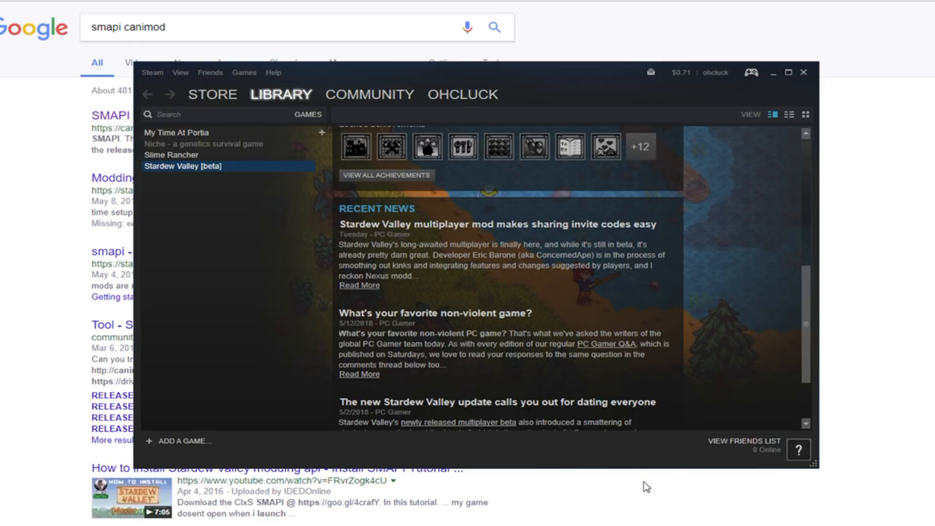
scroll(536, 341, "up", 1)
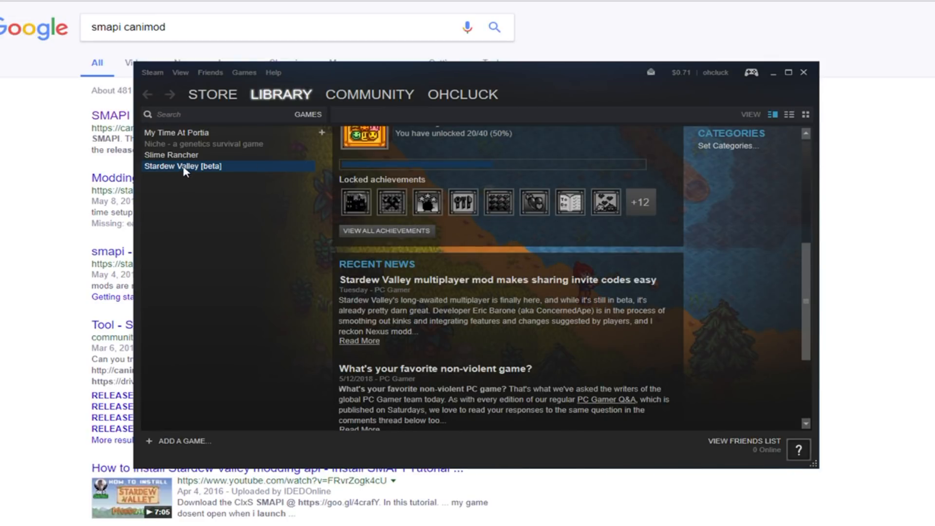
scroll(491, 216, "down", 1)
scroll(554, 235, "down", 1)
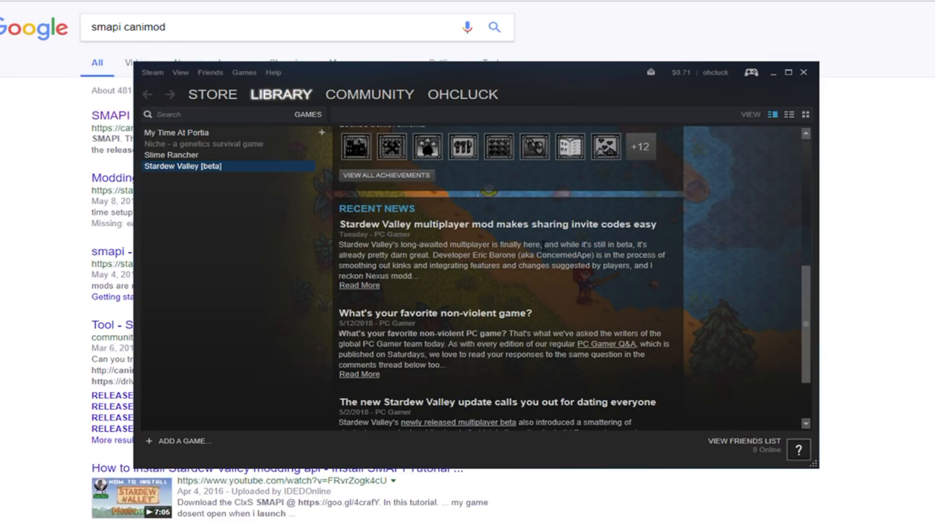
Step: Start a backup of currently installed programs with Stardew Valley selected, and close the backup without running it
mouse_move(213, 95)
left_click(152, 72)
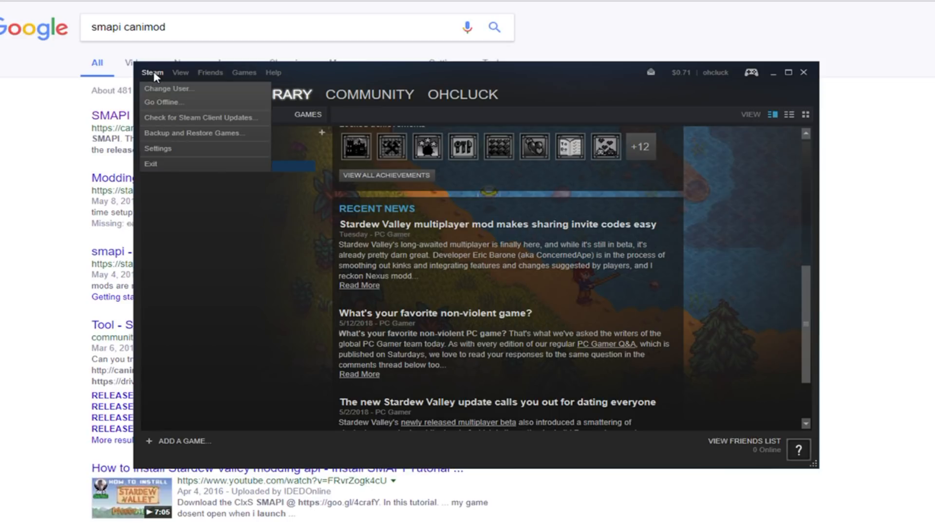
left_click(188, 133)
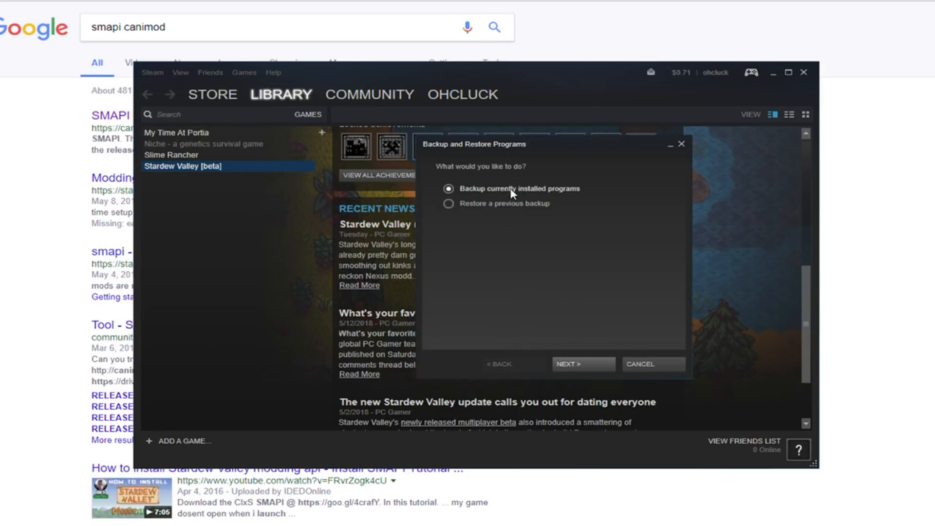
left_click(598, 361)
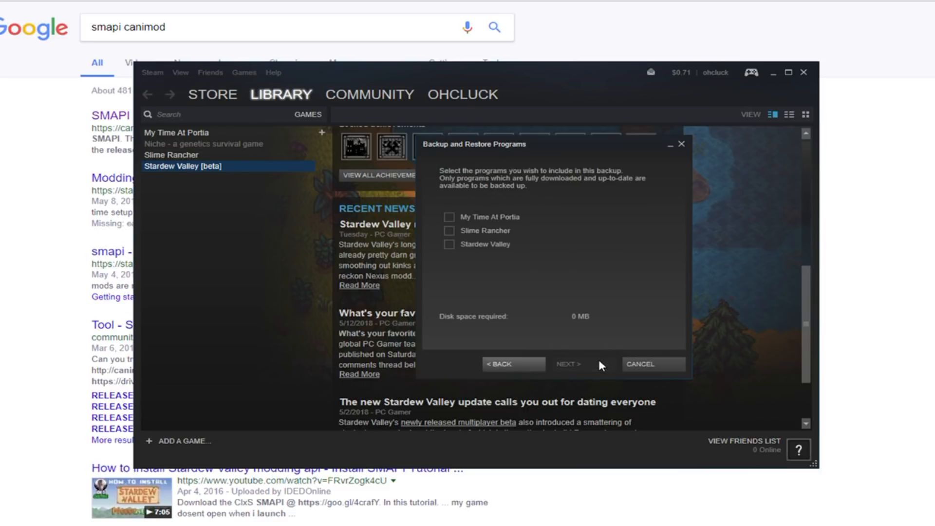
left_click(450, 242)
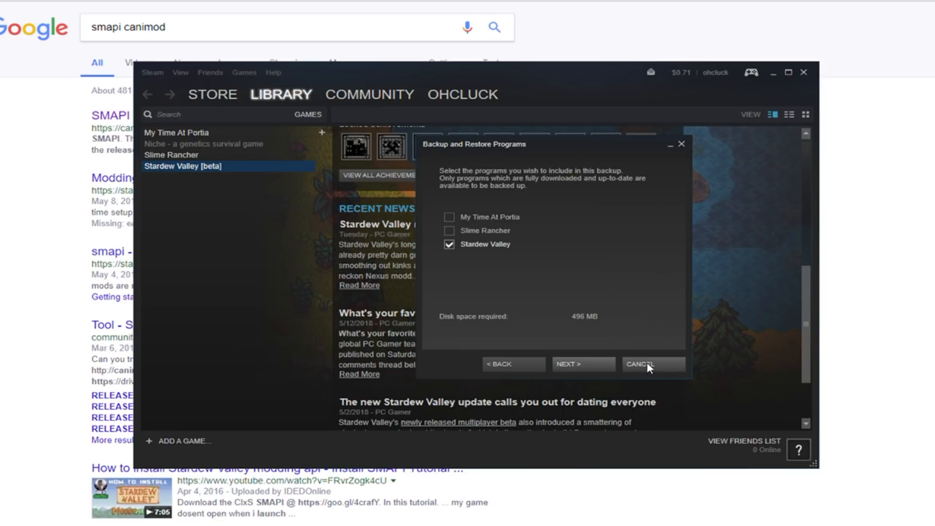
left_click(682, 143)
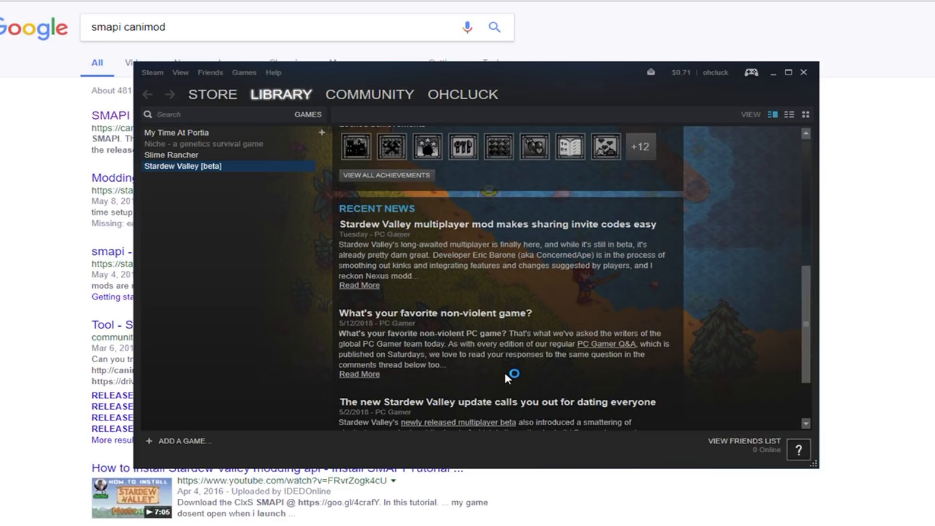
Step: Switch to File Explorer and open the Saves folder inside AppData\Roaming\StardewValley
key("alt+Tab")
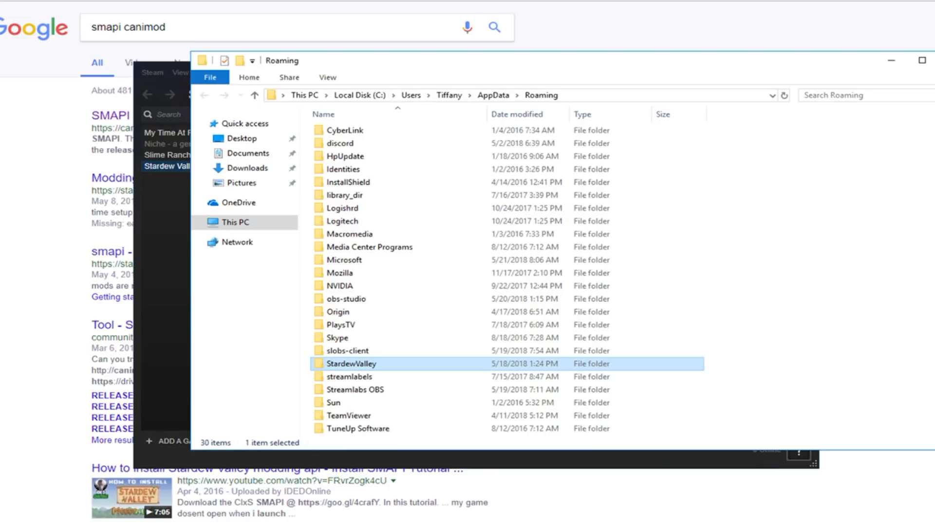
left_click(668, 95)
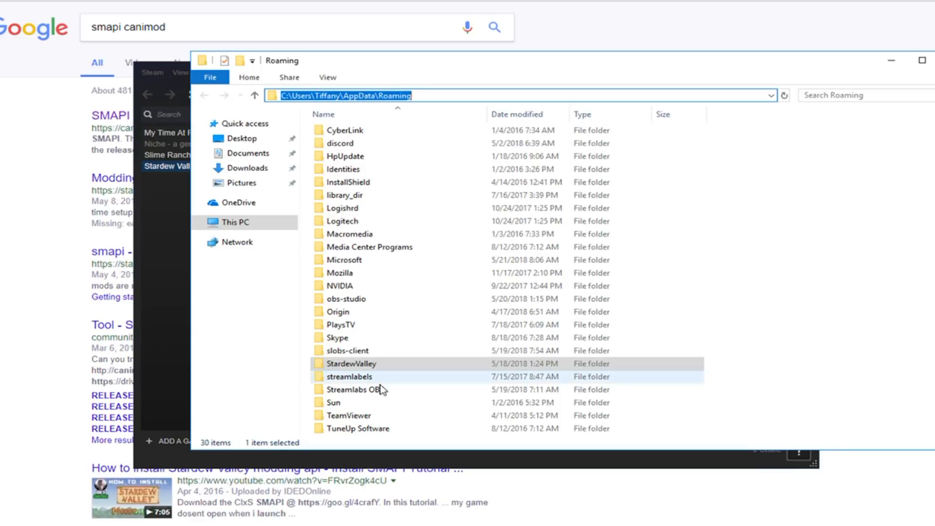
double_click(361, 365)
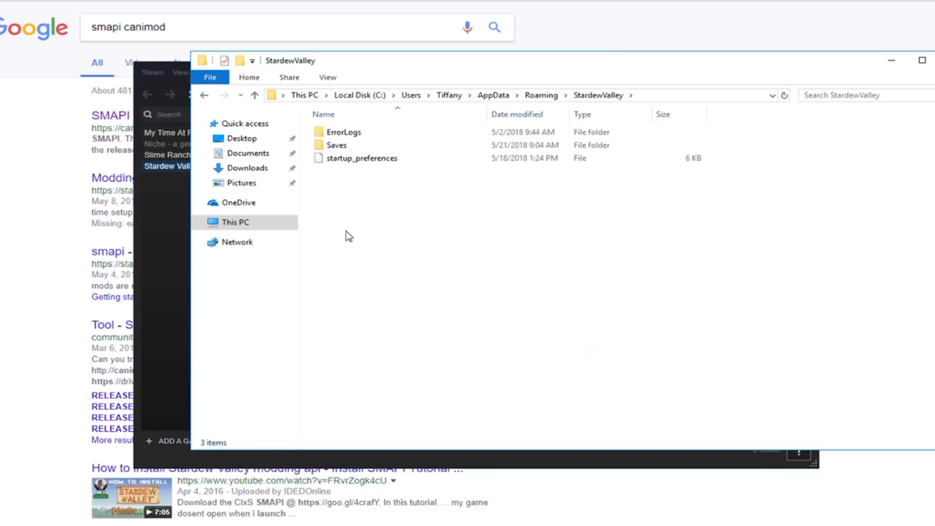
left_click(334, 145)
double_click(334, 145)
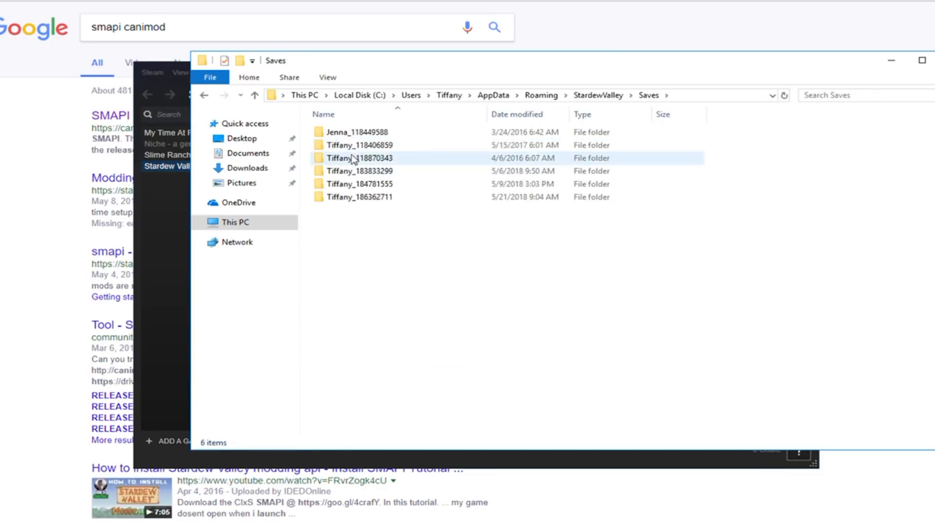
Step: Copy all the save folders to the clipboard and minimize the File Explorer window
left_click(348, 135)
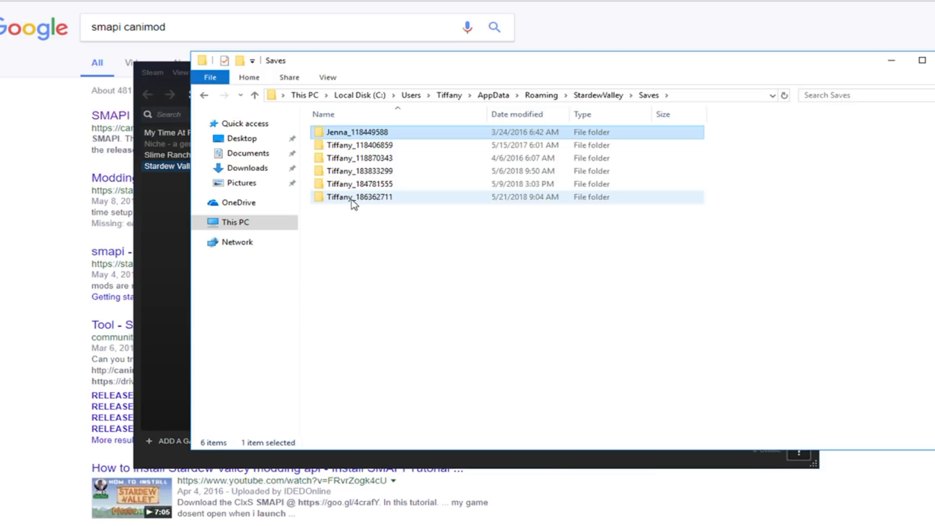
key("ctrl+a")
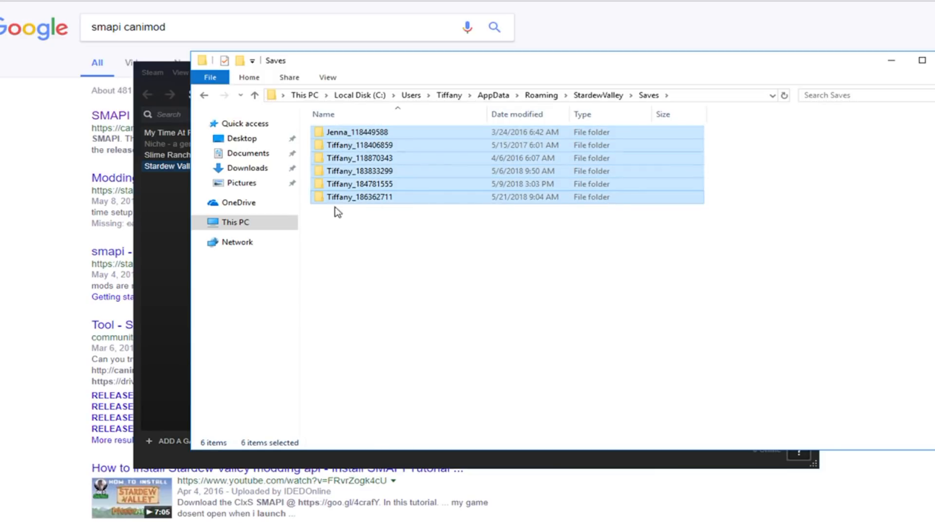
right_click(370, 169)
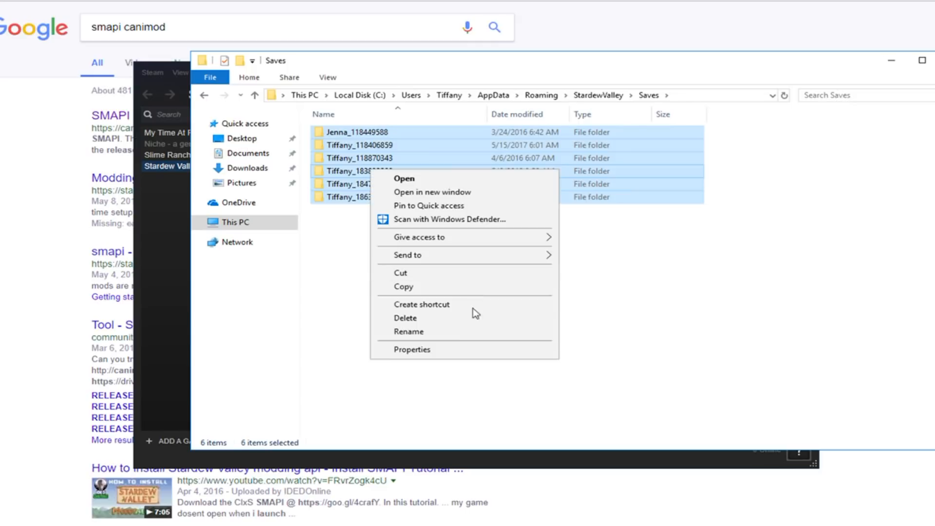
left_click(423, 287)
left_click(346, 214)
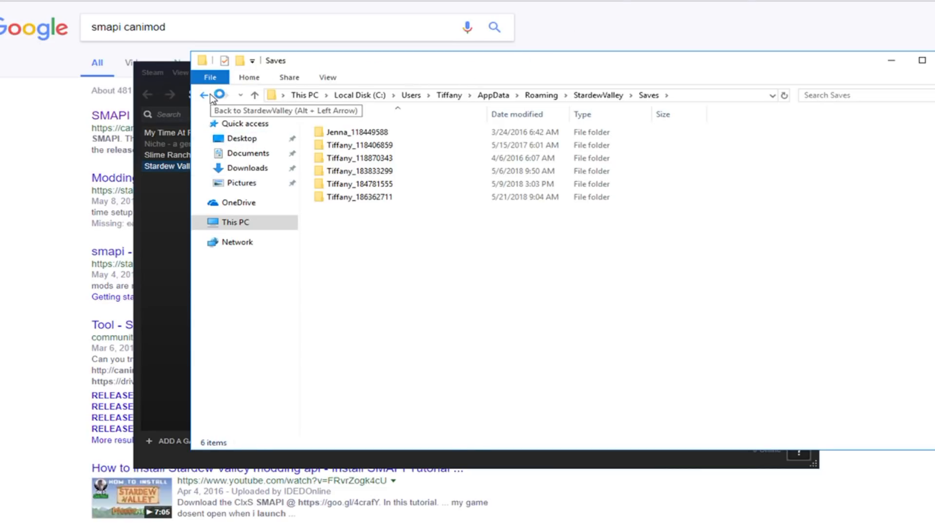
left_click(895, 61)
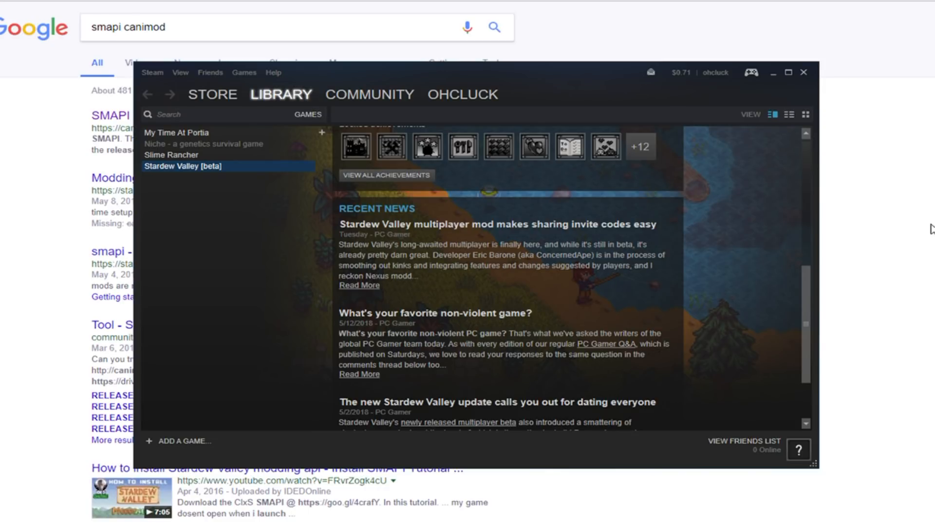
Step: Switch to the browser and open the SMAPI.io site from the Google results
key("alt+Tab")
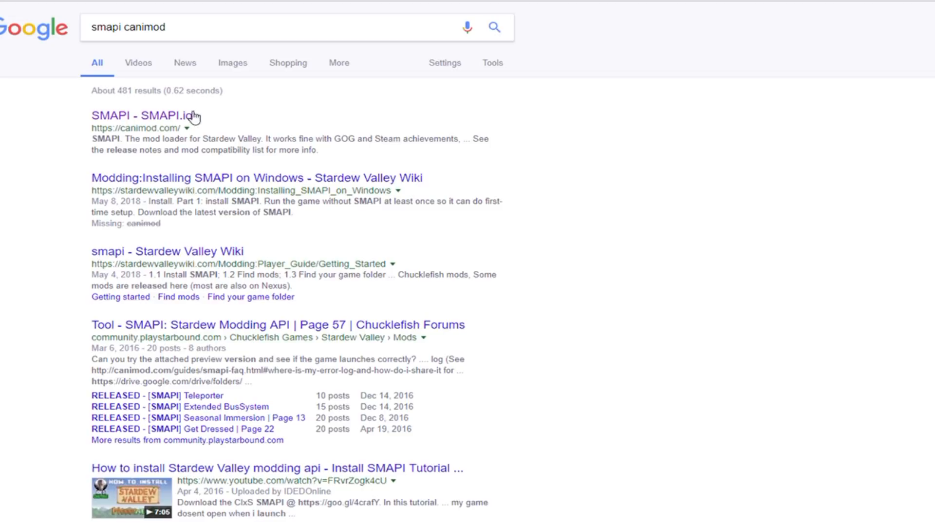
left_click_drag(249, 149, 157, 149)
left_click(180, 148)
left_click(167, 117)
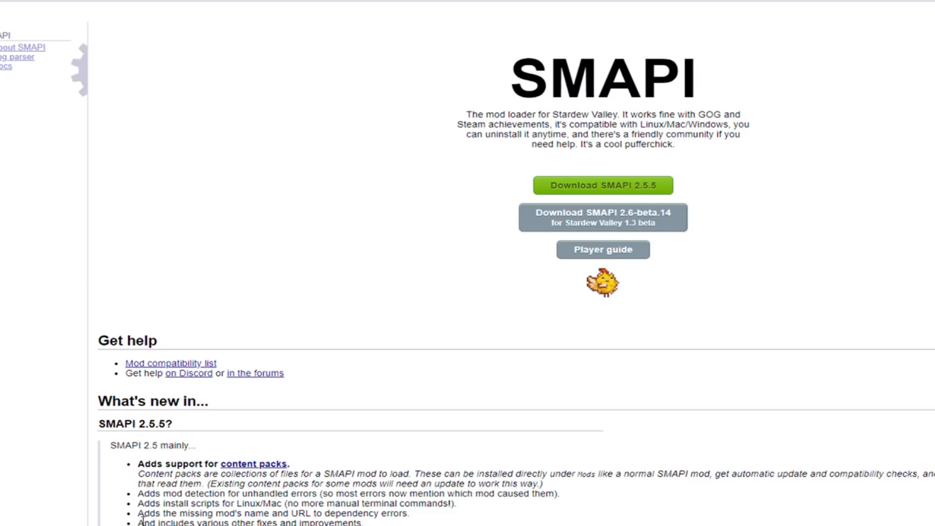
Step: Open the Downloads folder and extract SMAPI-2.6-beta.14-installer.zip into its default SMAPI-2.6-beta.14-installer folder
left_click(124, 525)
left_click(159, 513)
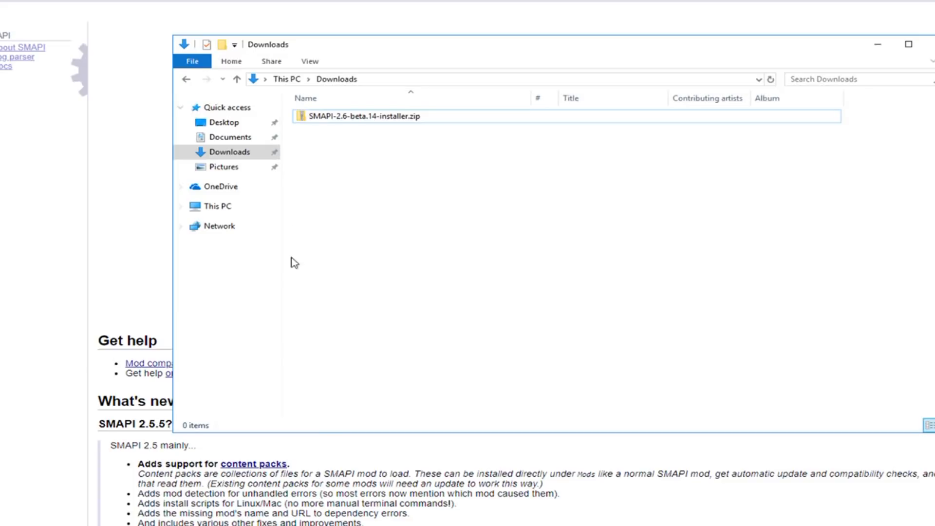
left_click(355, 119)
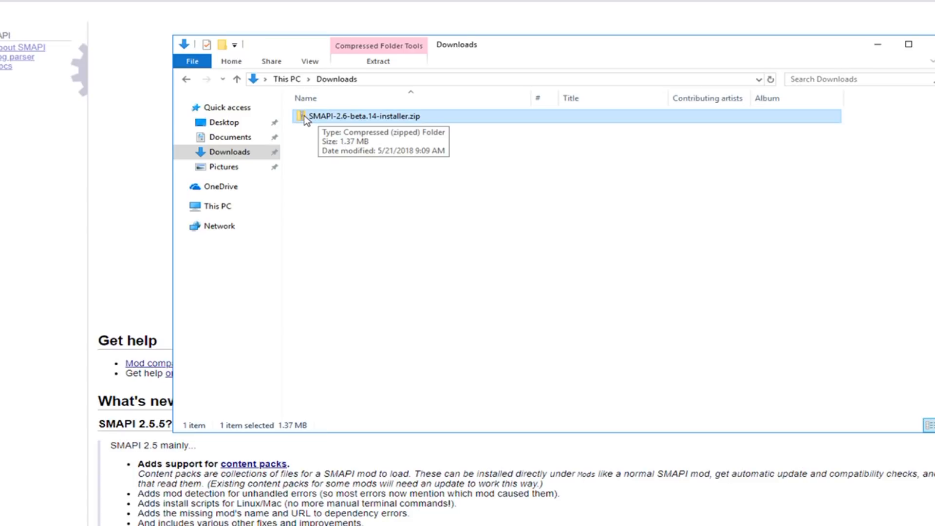
right_click(334, 118)
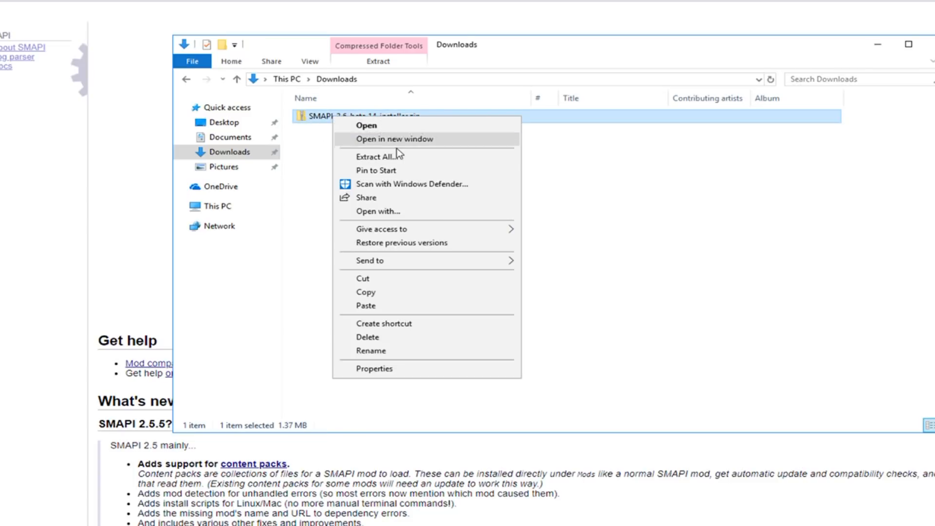
left_click(403, 157)
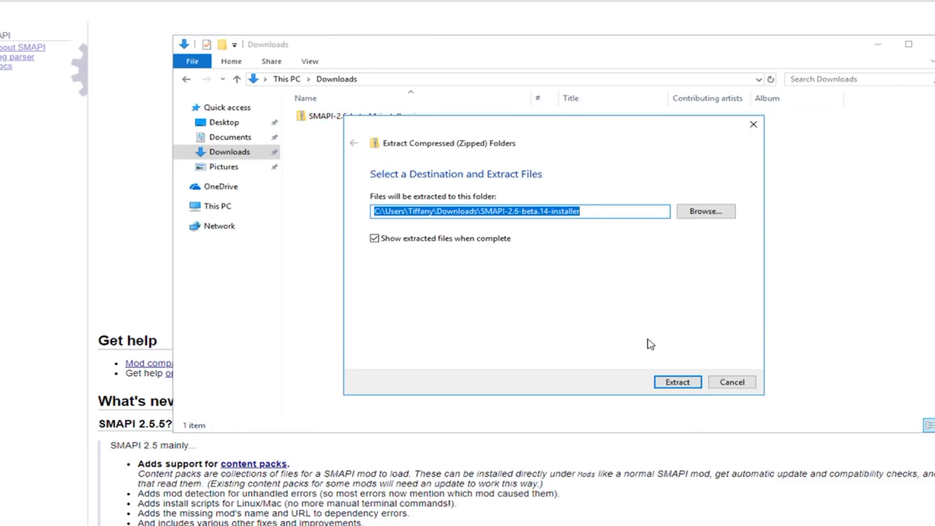
left_click(687, 383)
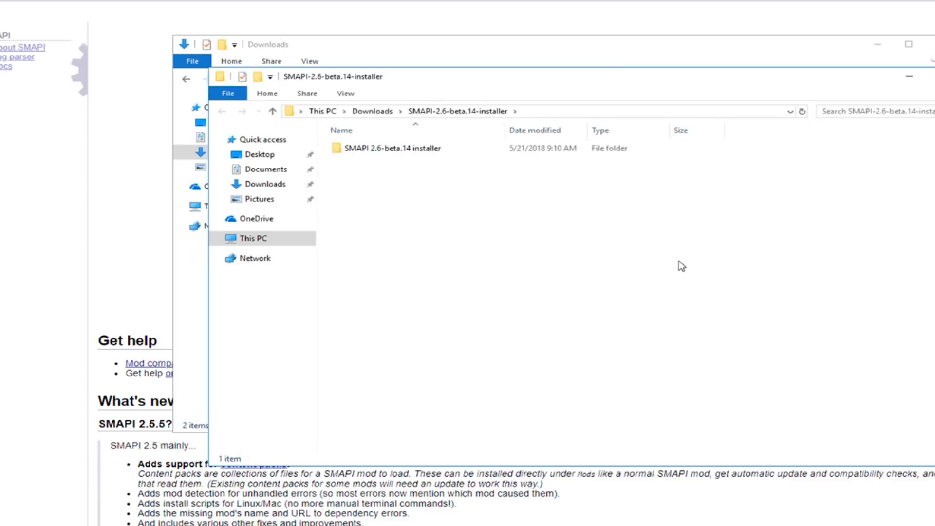
Step: Run install on Windows.exe from the extracted SMAPI 2.6-beta.14 installer folder, choose option 1 to install, and widen the installer window
double_click(388, 149)
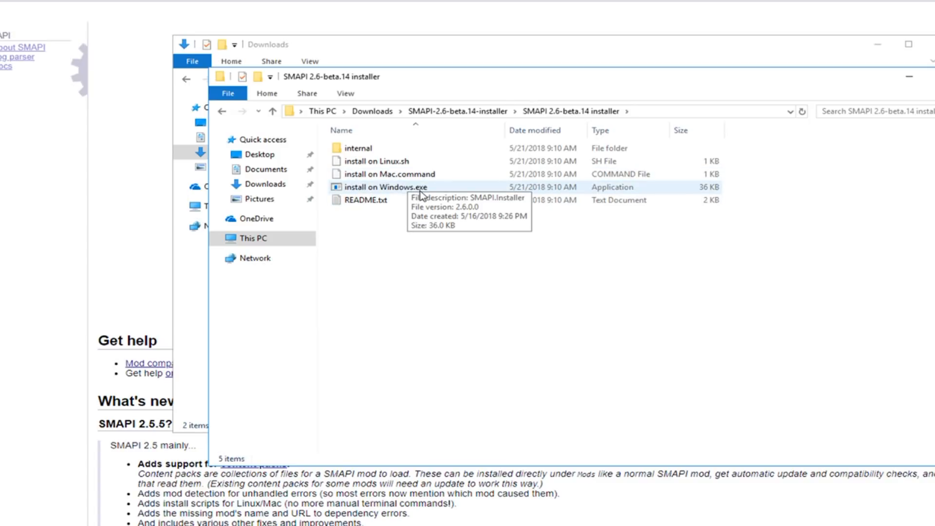
double_click(388, 192)
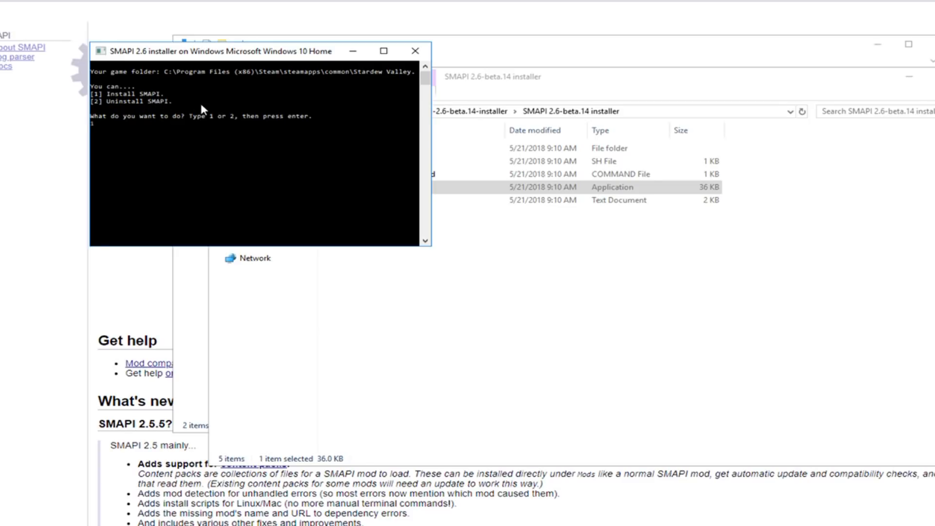
key("Return")
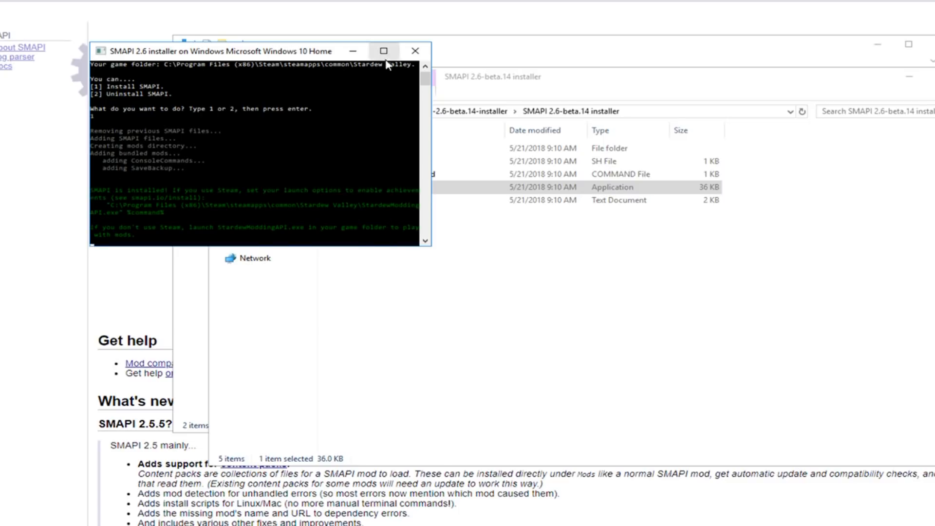
left_click_drag(432, 205, 640, 215)
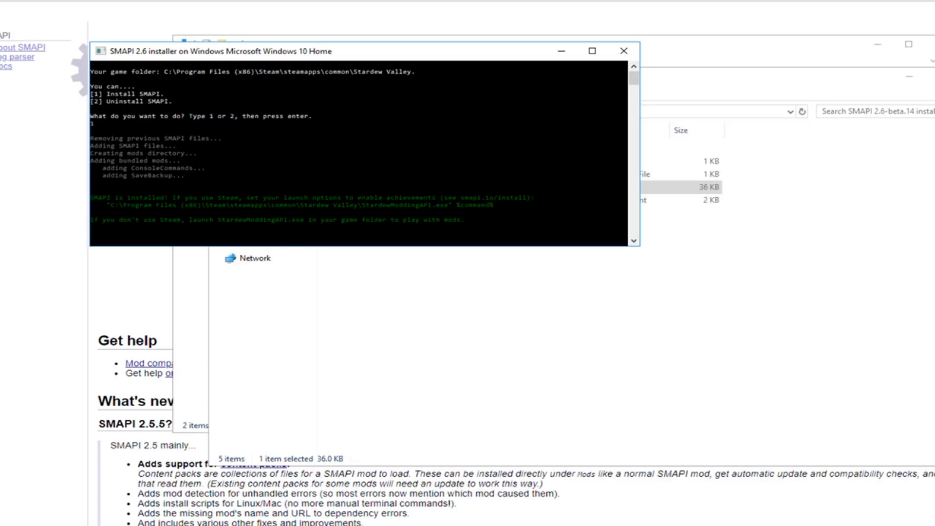
Step: Open Stardew Valley's launch options in Steam, consult the SMAPI installer's launch command, and close the dialogs without setting it
left_click(263, 525)
right_click(191, 167)
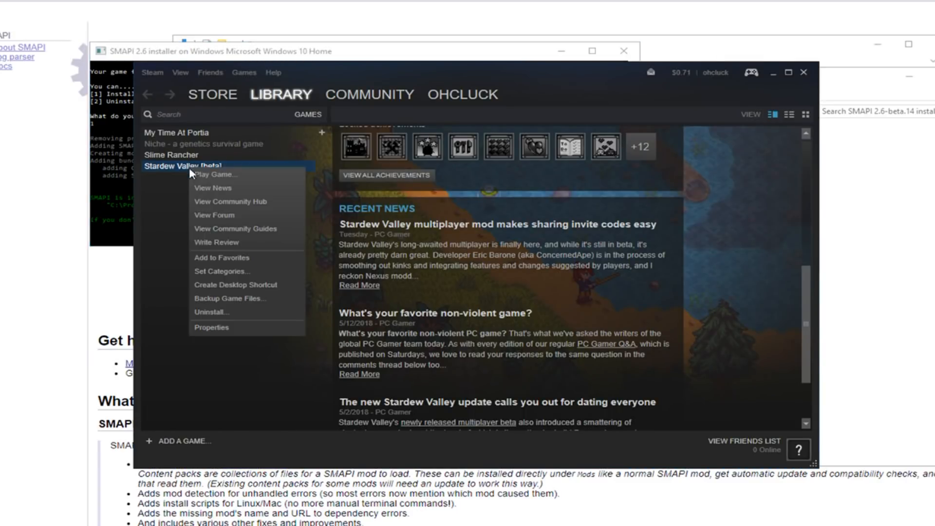
left_click(225, 331)
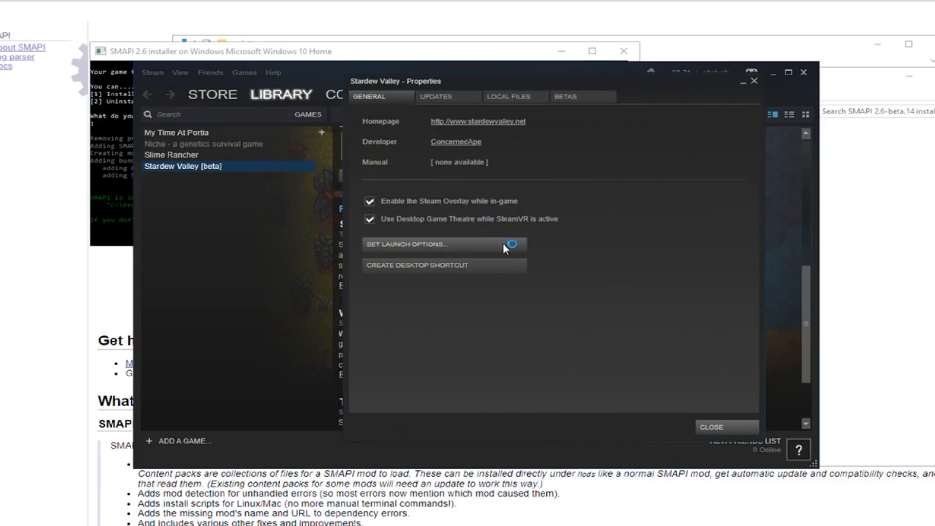
left_click(474, 244)
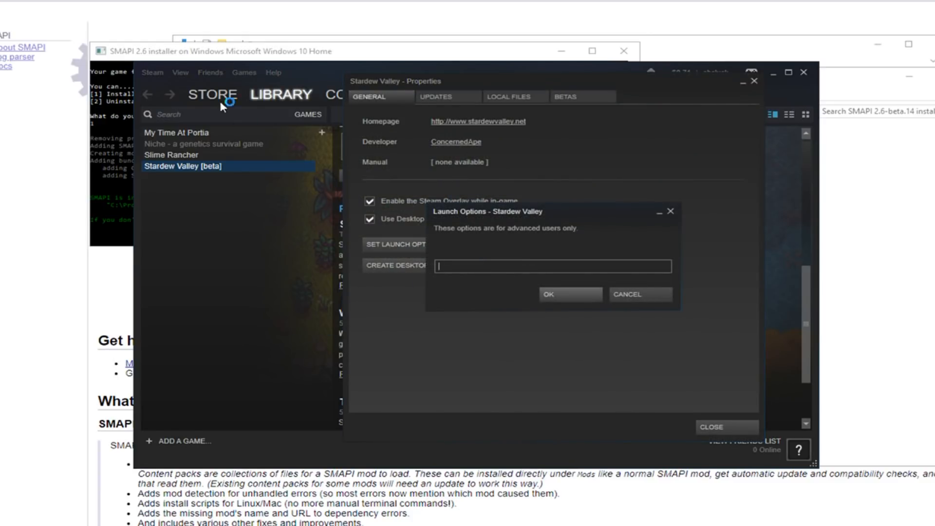
left_click(230, 53)
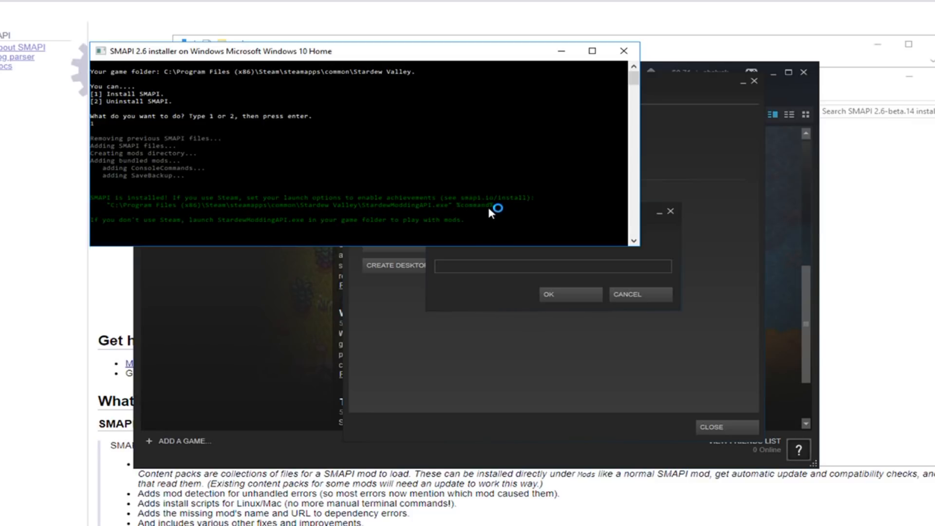
left_click(527, 268)
left_click(361, 212)
left_click(653, 295)
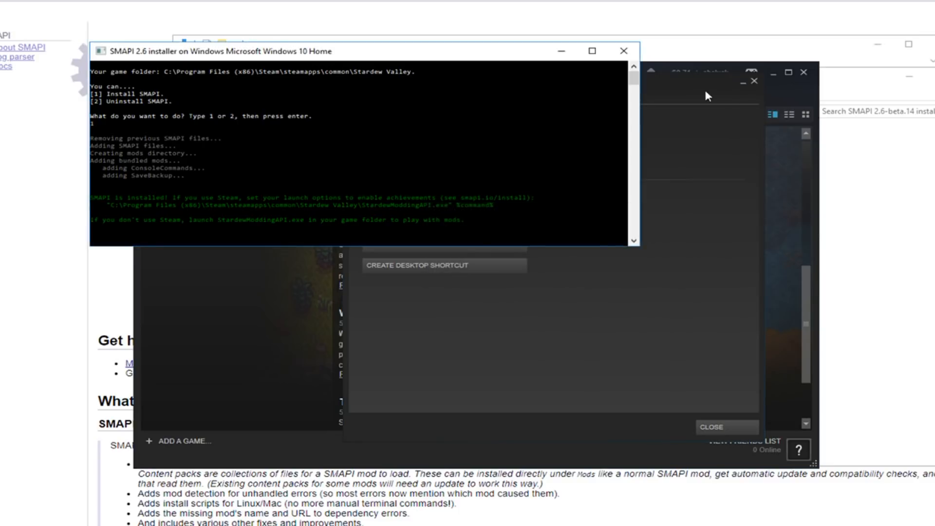
left_click(754, 81)
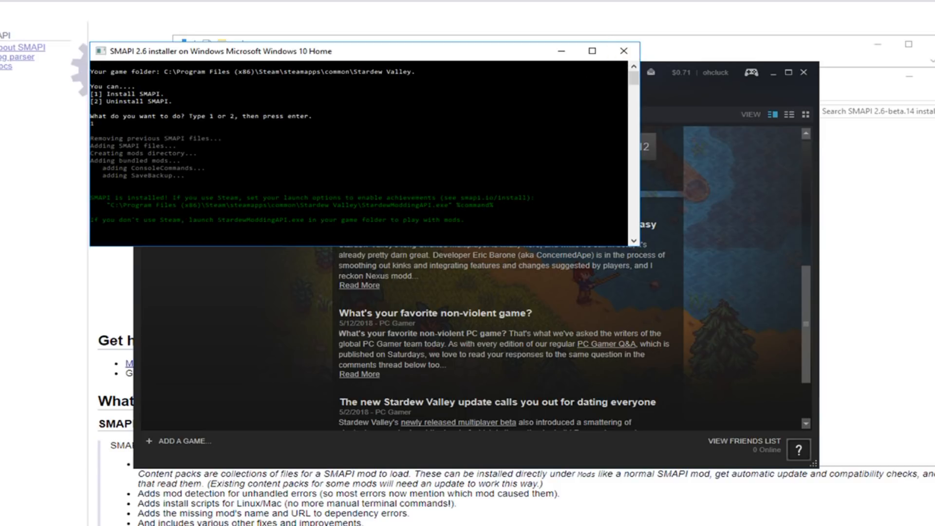
Step: Open the internal > Windows folder of the extracted SMAPI 2.6-beta.14 installer and copy all its contents, from Mods to steam_appid.txt
left_click(823, 234)
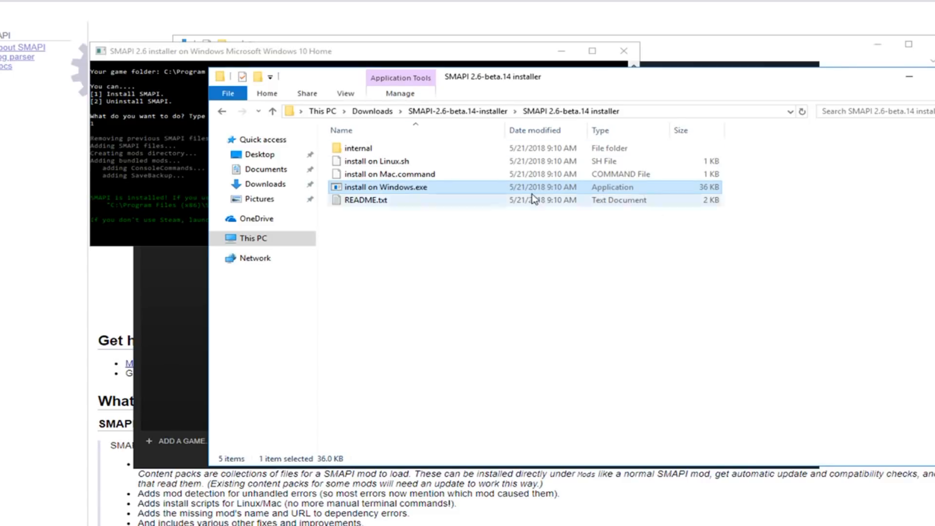
double_click(371, 150)
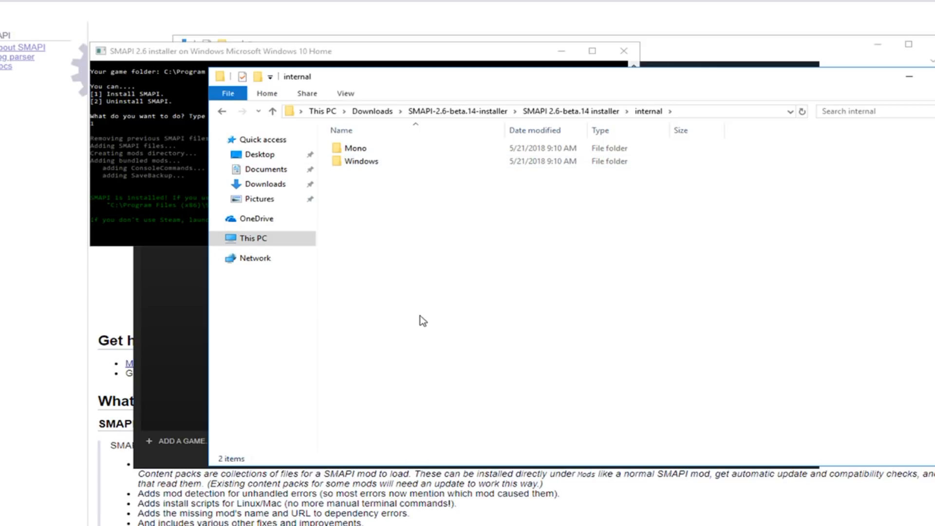
double_click(371, 164)
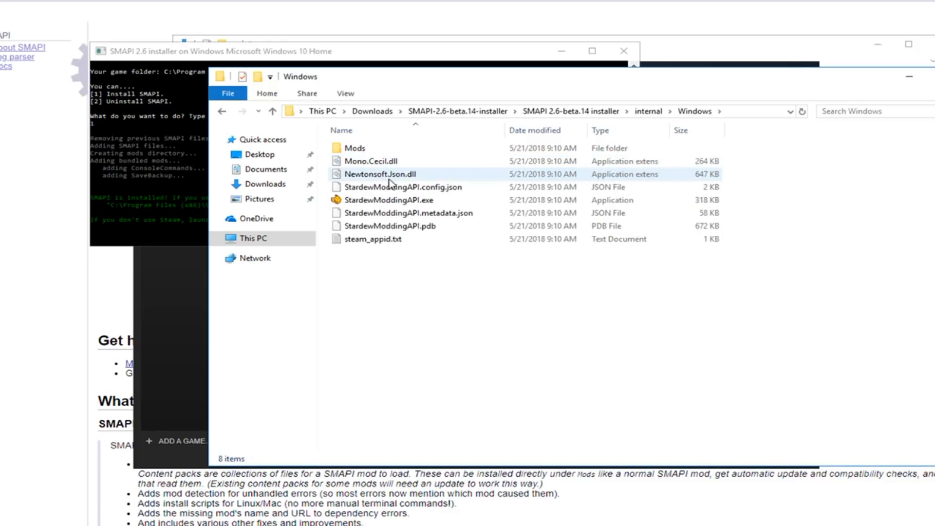
left_click(368, 148)
left_click(395, 240, "shift")
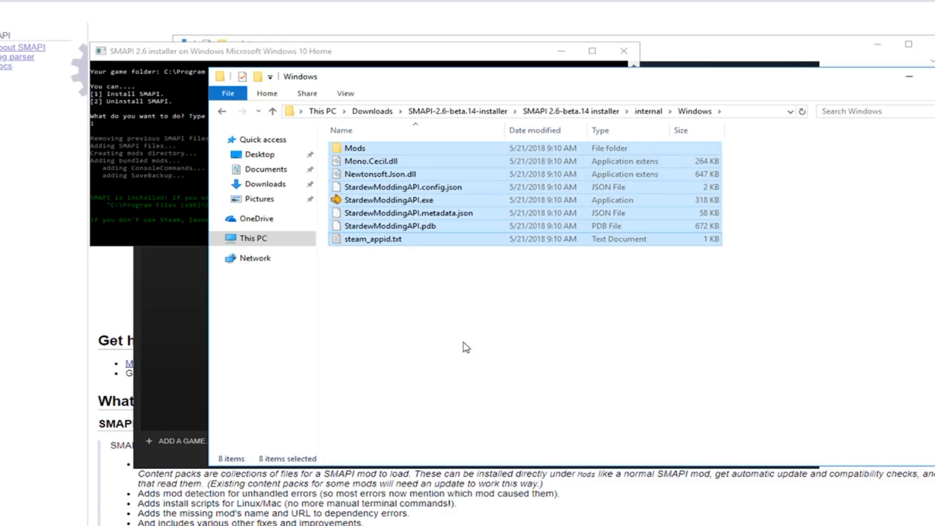
right_click(434, 218)
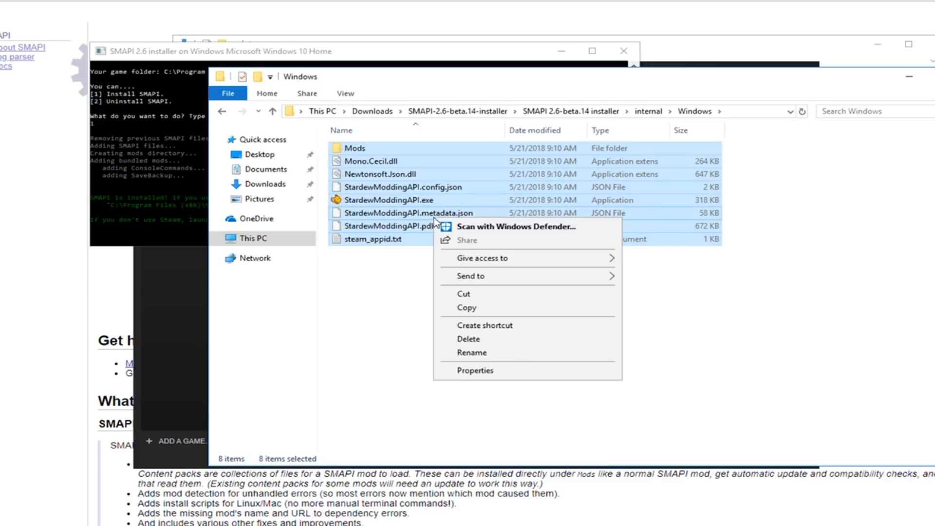
left_click(468, 308)
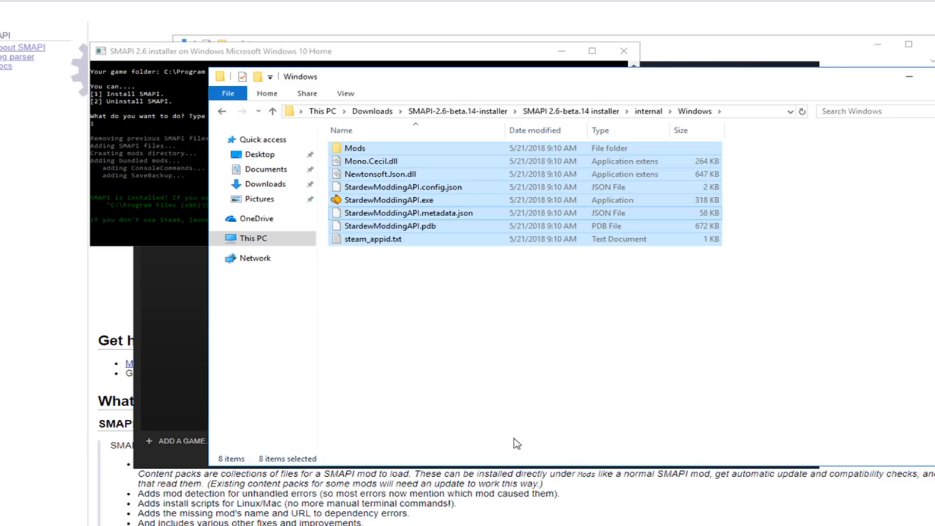
Step: Minimize the SMAPI installer and Downloads windows, and open Stardew Valley's local game files folder from its properties in Steam
left_click(503, 52)
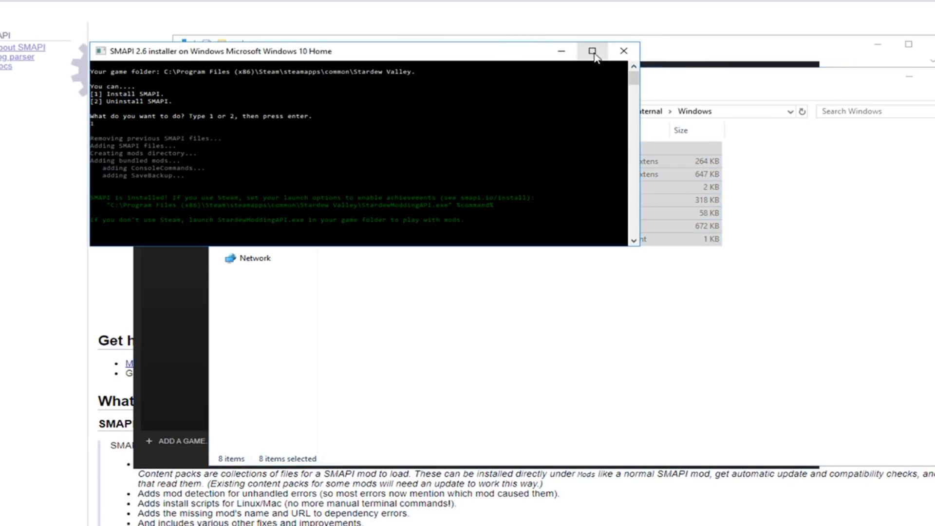
left_click(559, 50)
left_click(580, 58)
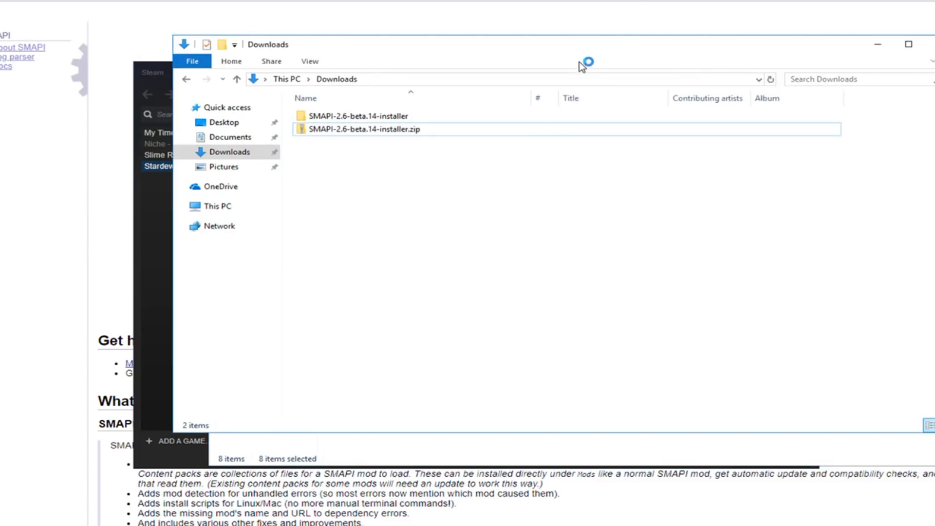
left_click(878, 44)
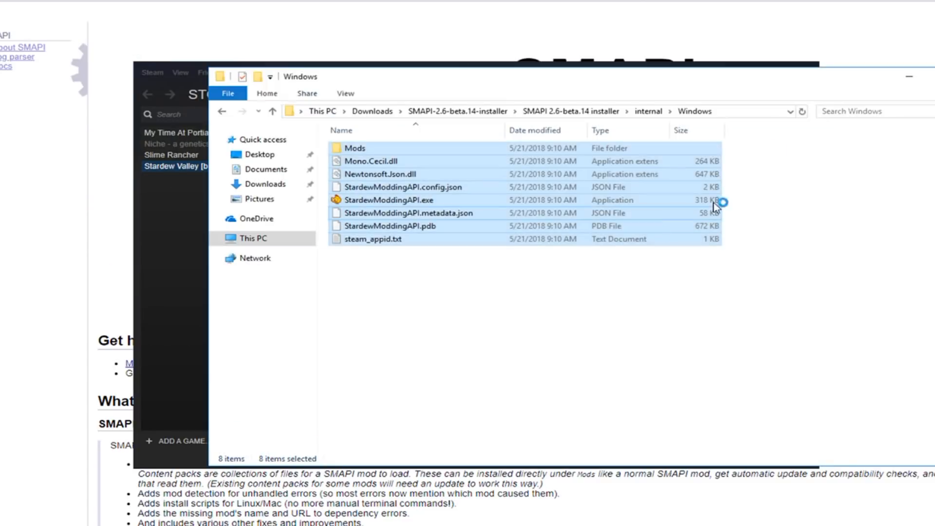
left_click(453, 62)
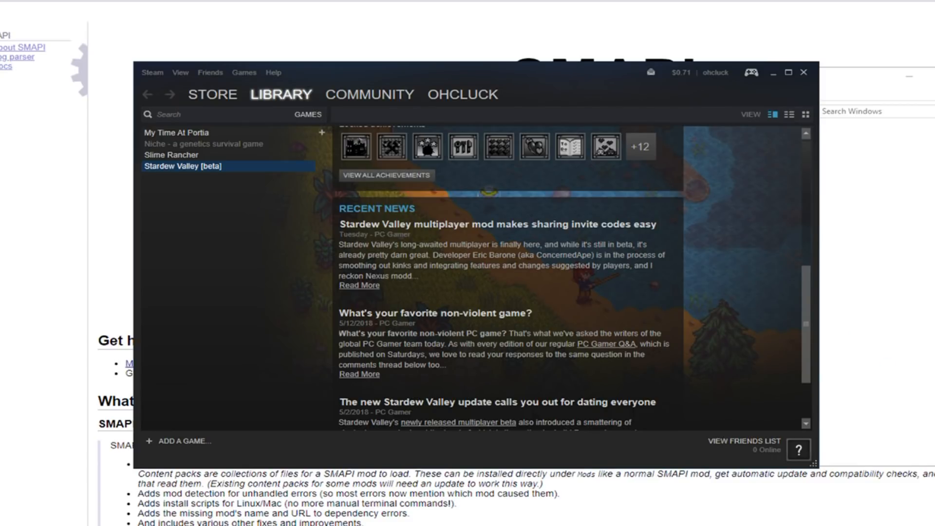
right_click(225, 167)
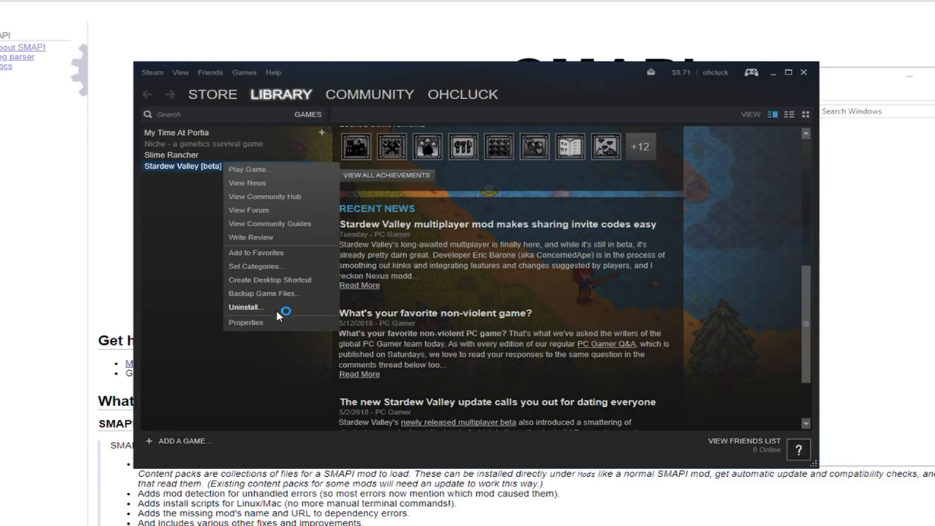
left_click(272, 323)
left_click(509, 100)
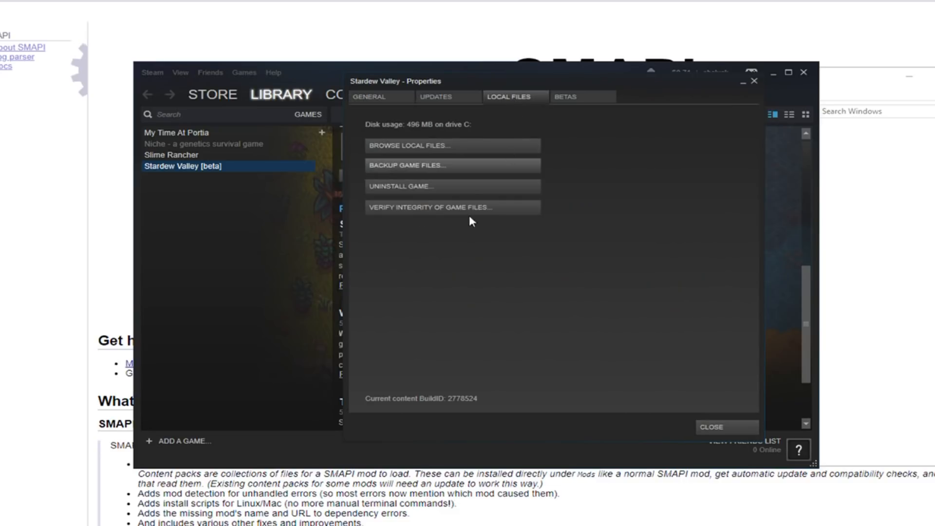
left_click(457, 142)
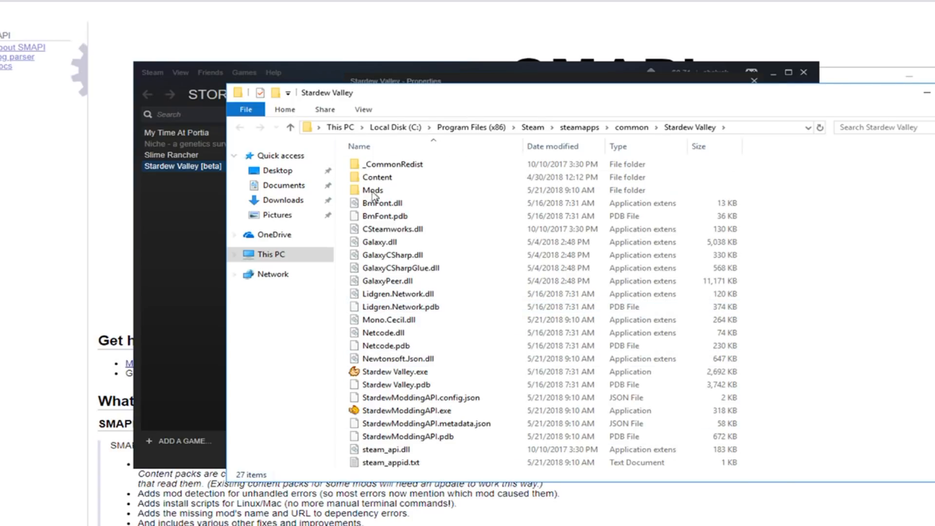
Step: Arrange the installer's Windows folder and the Stardew Valley game folder side by side
mouse_move(292, 525)
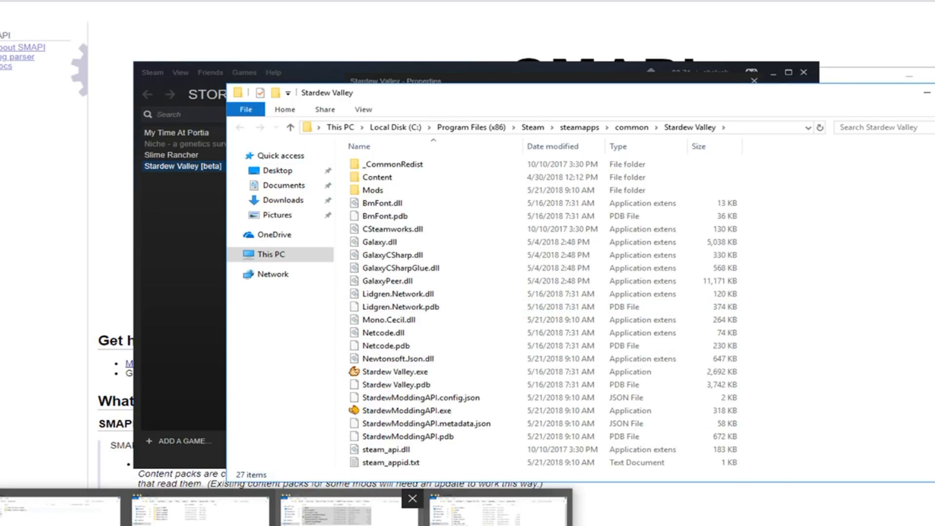
left_click(341, 511)
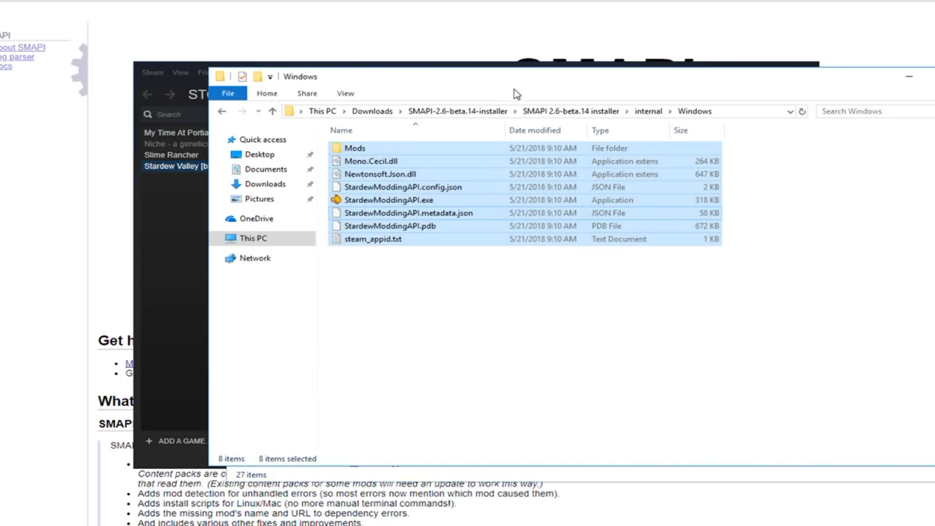
left_click_drag(443, 74, 336, 44)
left_click(834, 103)
left_click_drag(678, 93, 892, 83)
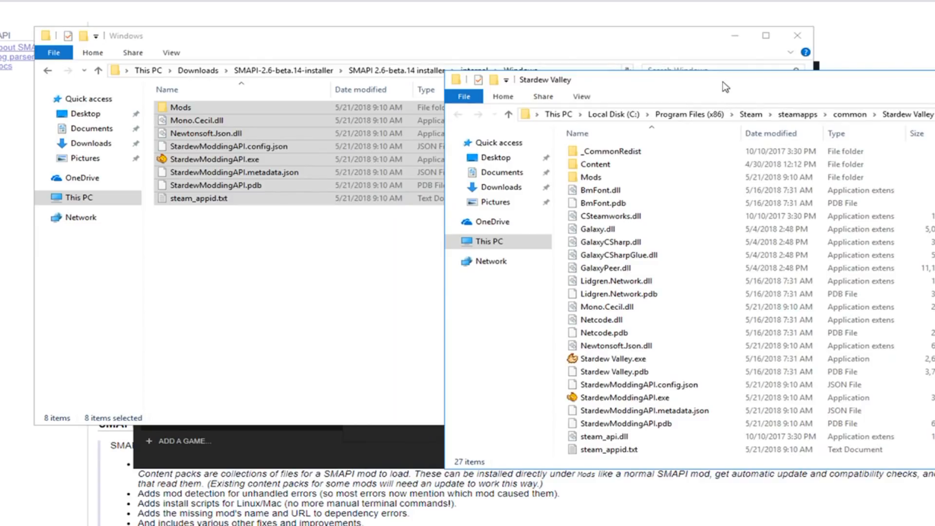
Step: Move all the selected SMAPI files into the Stardew Valley game folder, replacing existing copies, and close the emptied Windows folder
left_click_drag(221, 146, 258, 170)
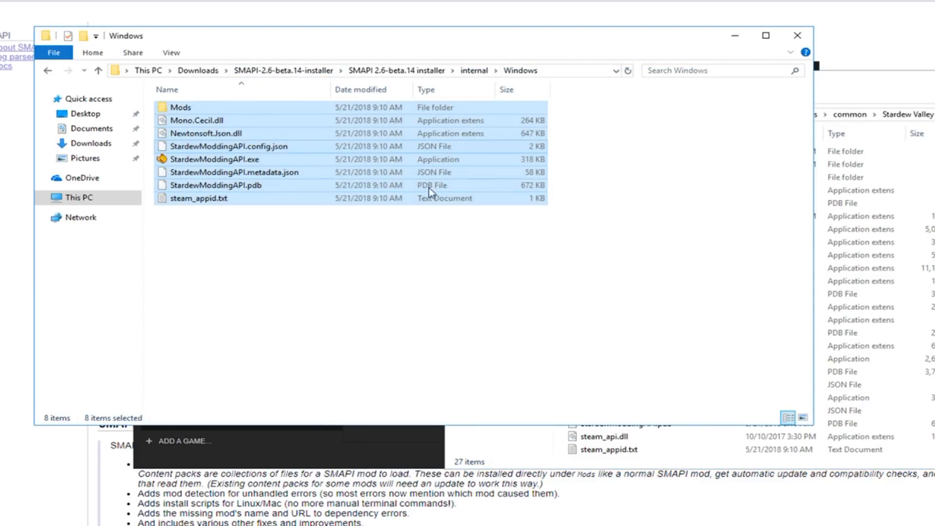
left_click(832, 90)
left_click_drag(190, 146, 838, 390)
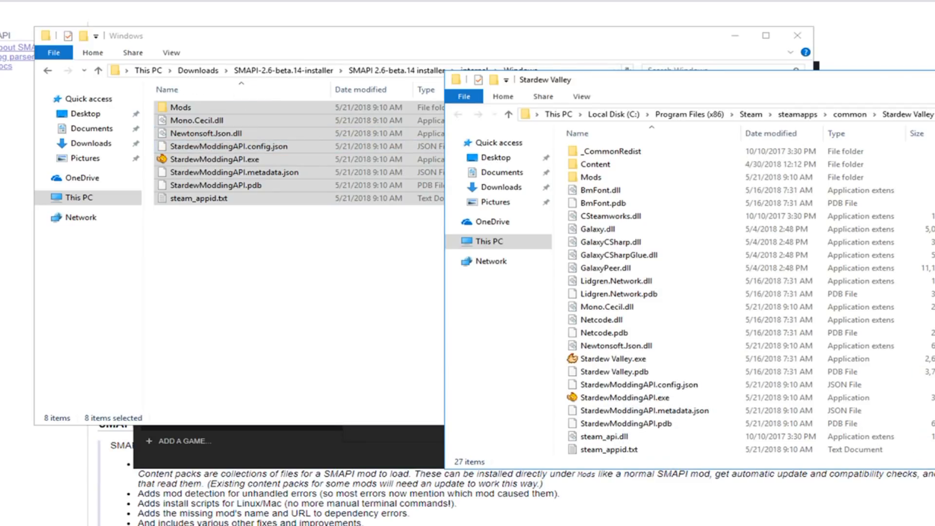
left_click(585, 164)
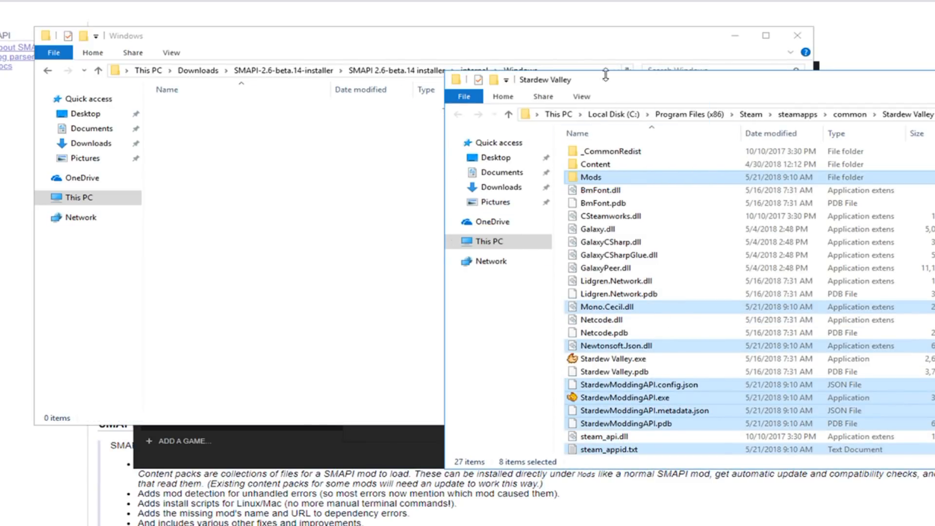
left_click(600, 47)
left_click(798, 35)
left_click_drag(792, 84, 494, 61)
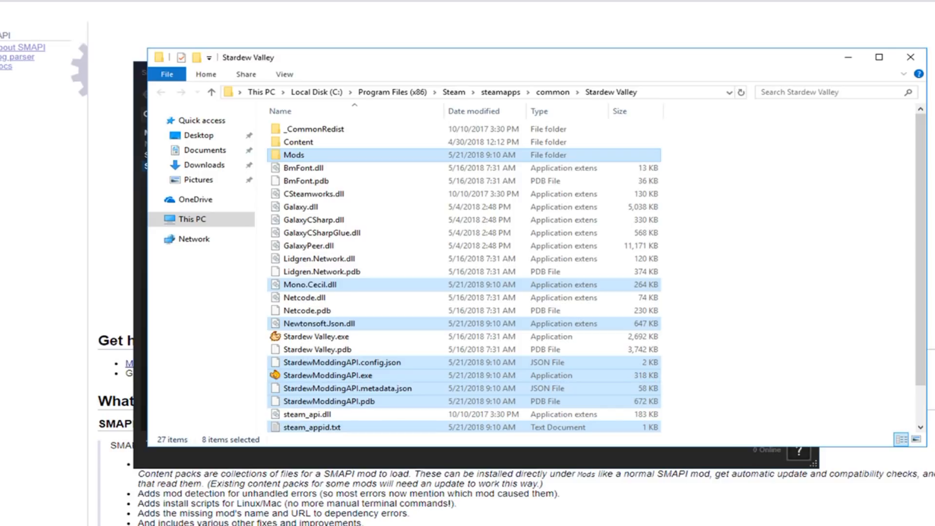
Step: Locate StardewModdingAPI.exe and the original Stardew Valley.exe in the game folder
left_click(375, 376)
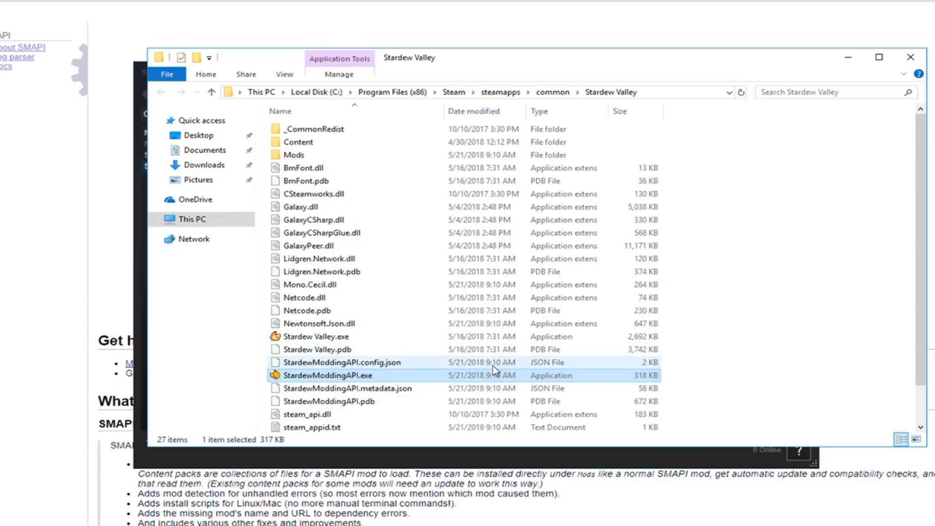
left_click(343, 340)
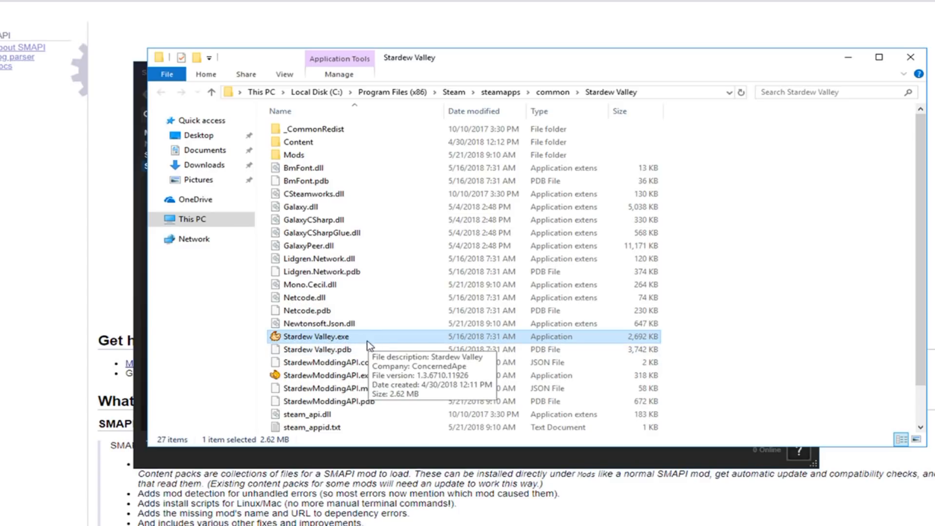
double_click(363, 334)
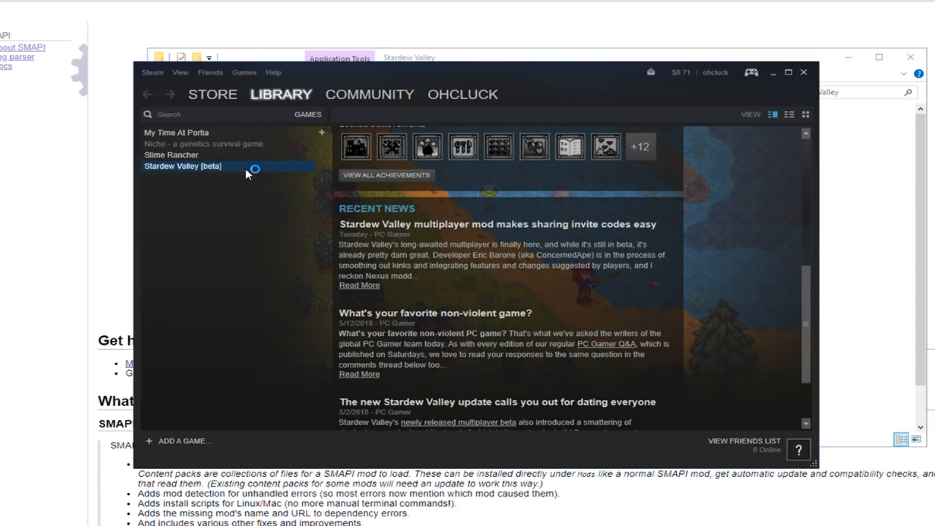
Step: Review the launch options field in Stardew Valley's Steam properties, cancel it without an entry, and close the properties
right_click(178, 170)
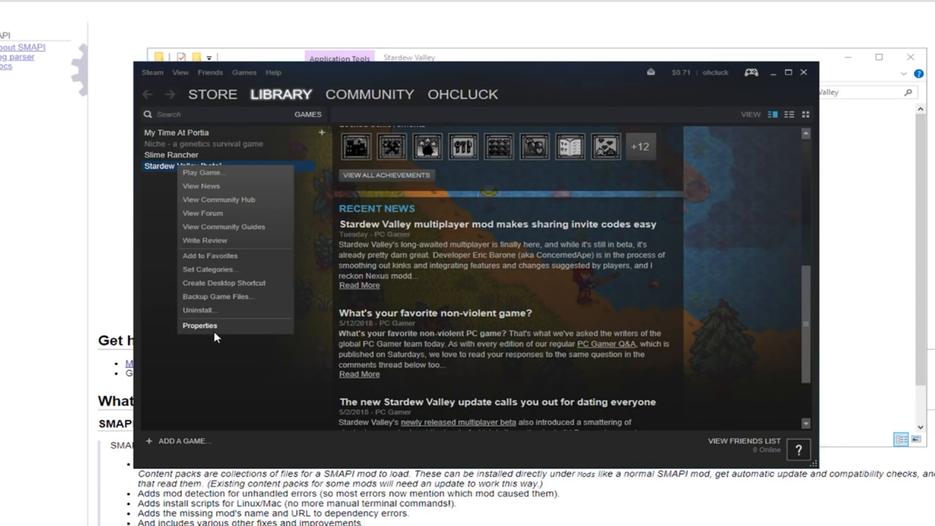
left_click(200, 325)
left_click(377, 96)
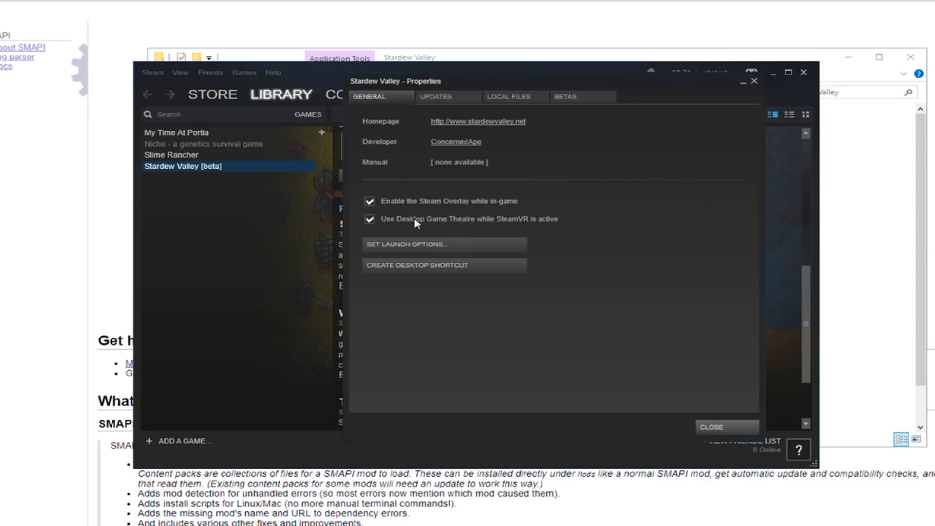
left_click(426, 245)
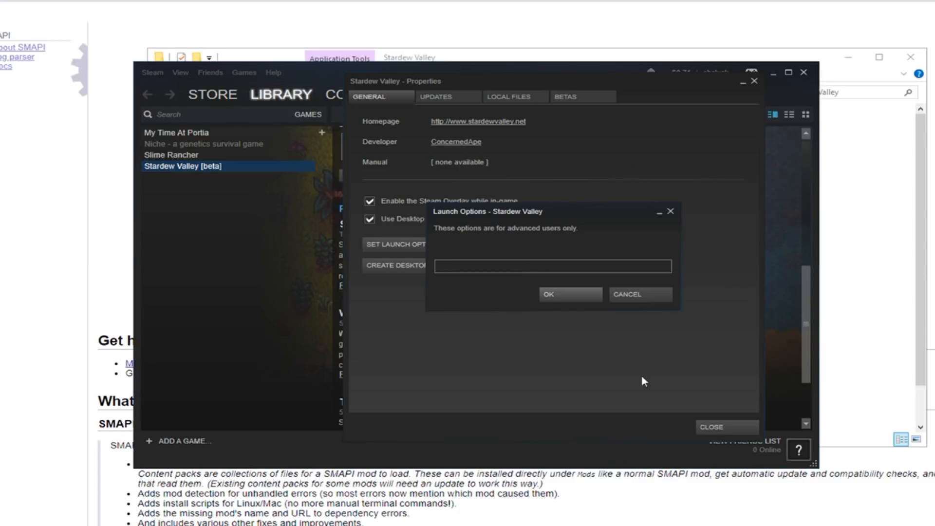
left_click(654, 289)
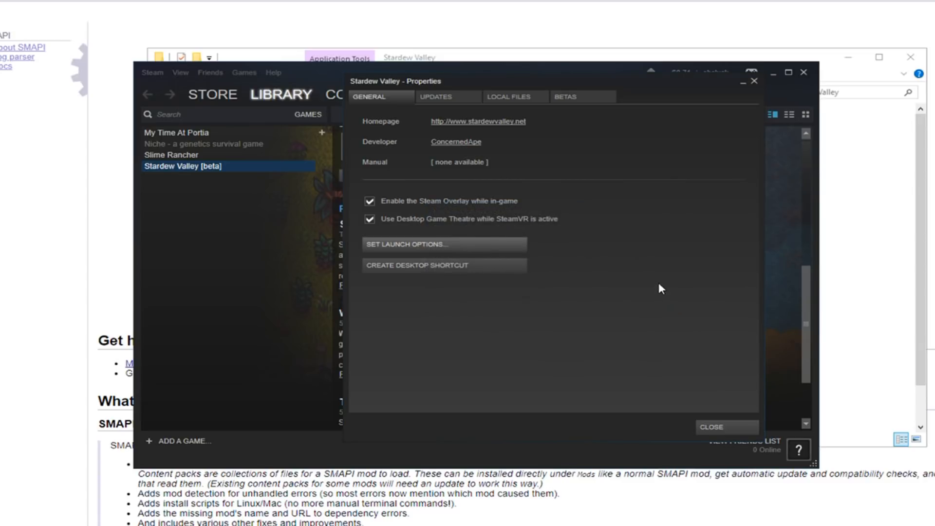
left_click(727, 427)
Step: Close the SMAPI 2.6 installer window and bring the Stardew Valley game folder back to the front
left_click(796, 524)
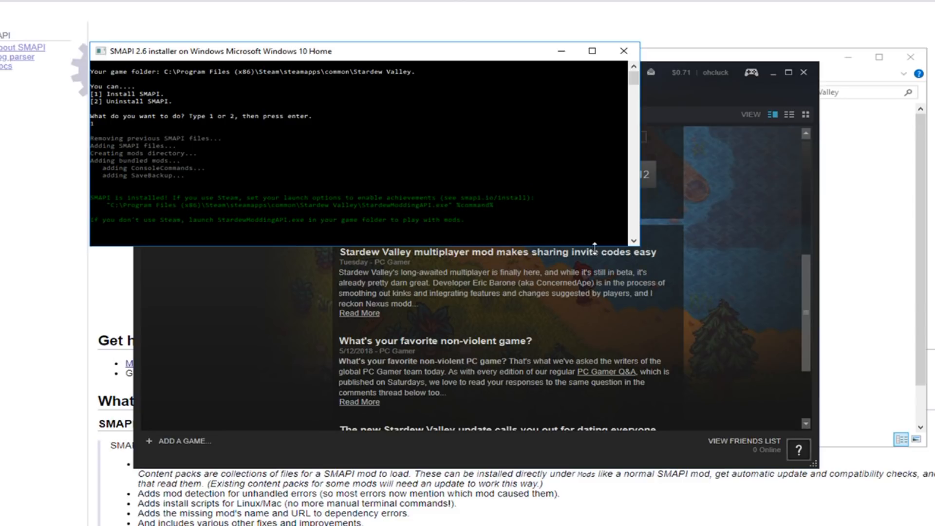
left_click(624, 51)
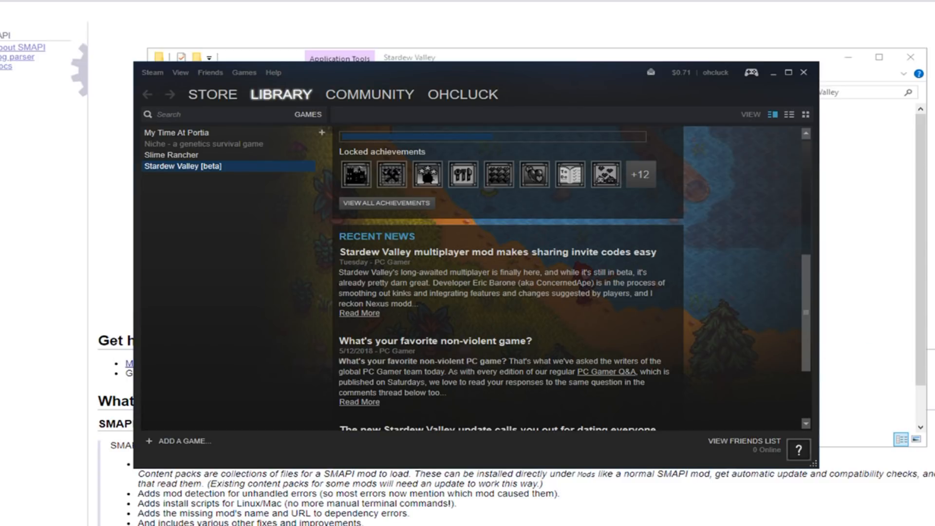
left_click(344, 525)
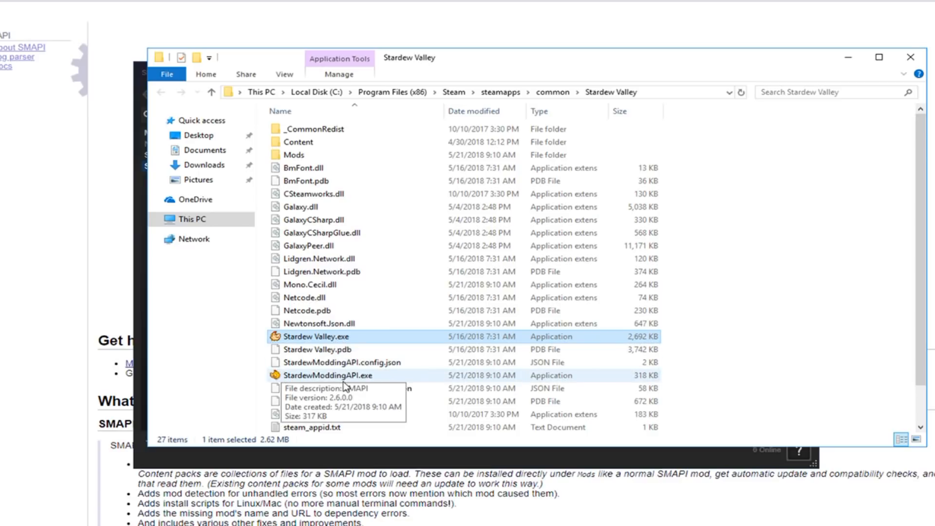
Step: Create a shortcut to StardewModdingAPI.exe in the Stardew Valley game folder and select the new shortcut
left_click(307, 379)
right_click(309, 379)
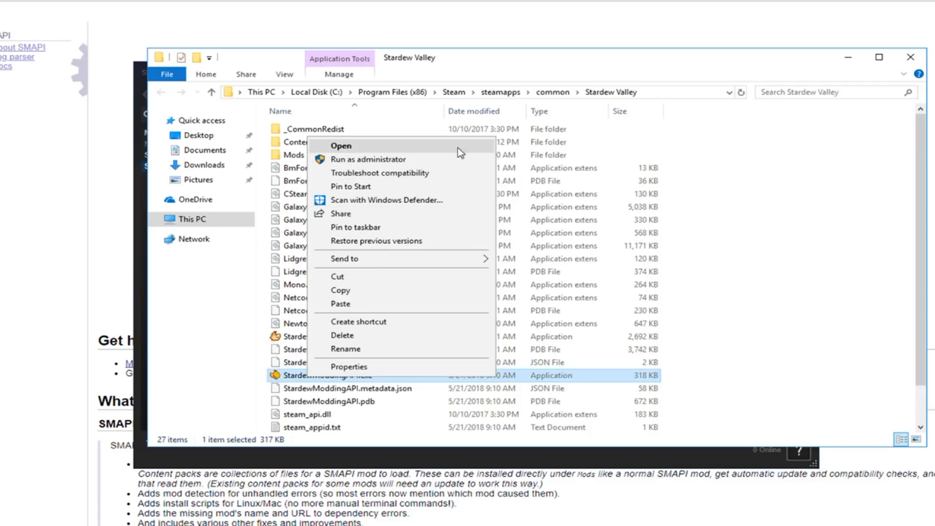
left_click(399, 322)
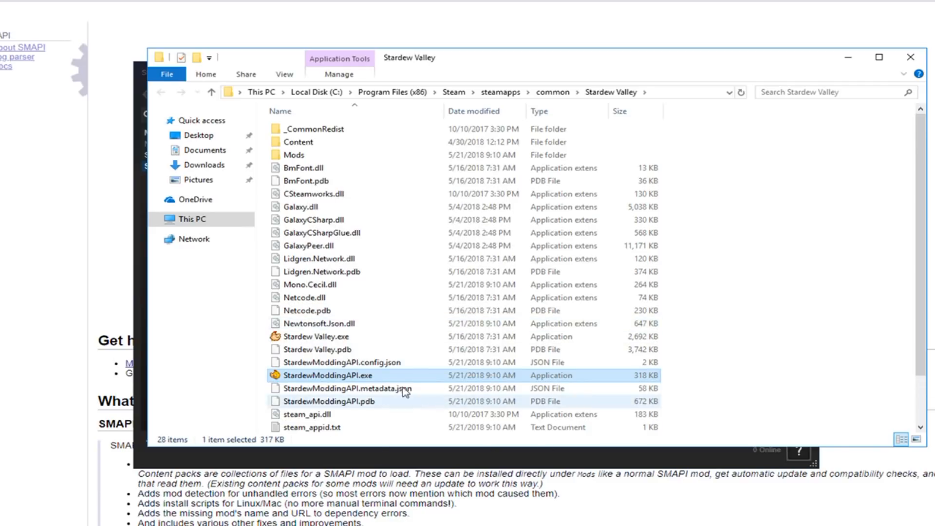
left_click(342, 392)
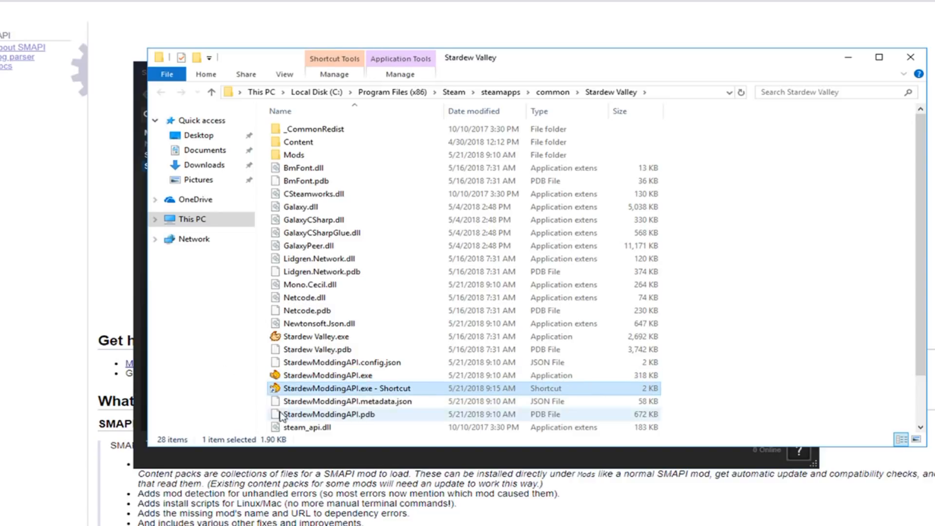
left_click_drag(322, 392, 402, 288)
left_click_drag(420, 324, 371, 391)
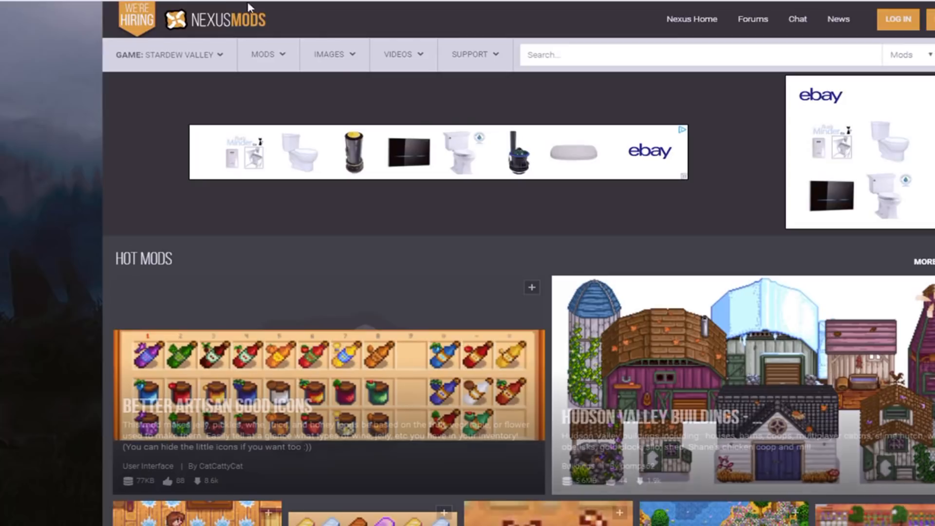
Step: Search the Stardew Valley mods on Nexus Mods for "tract" and open the Tractor Mod page
scroll(542, 307, "down", 3)
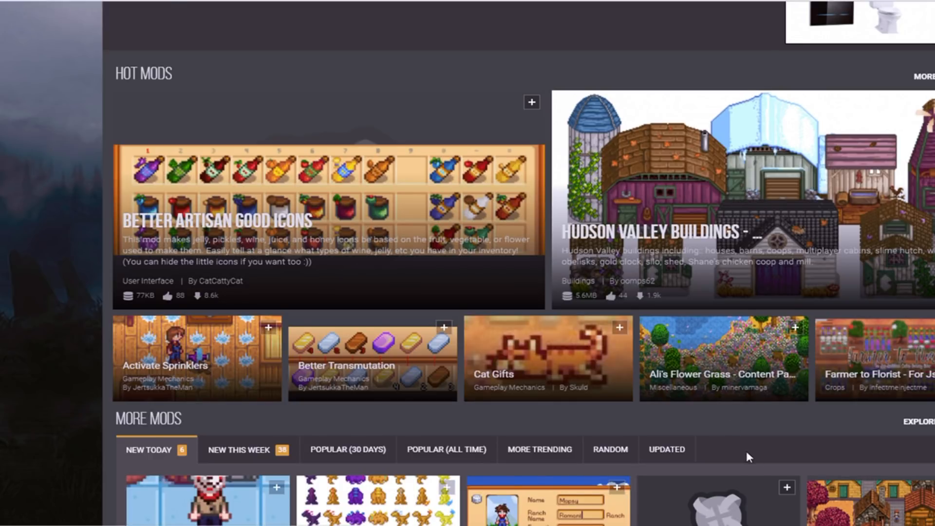
scroll(750, 455, "down", 3)
scroll(697, 414, "up", 6)
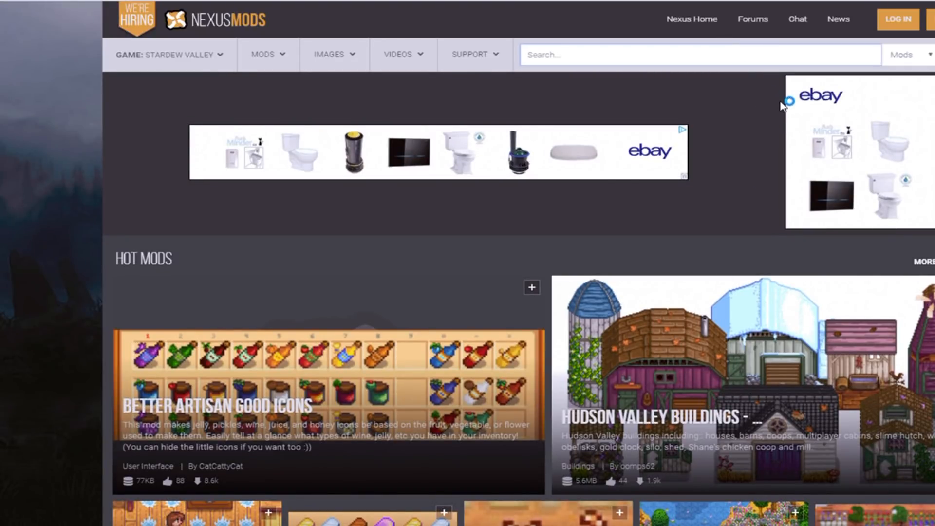
type("trac")
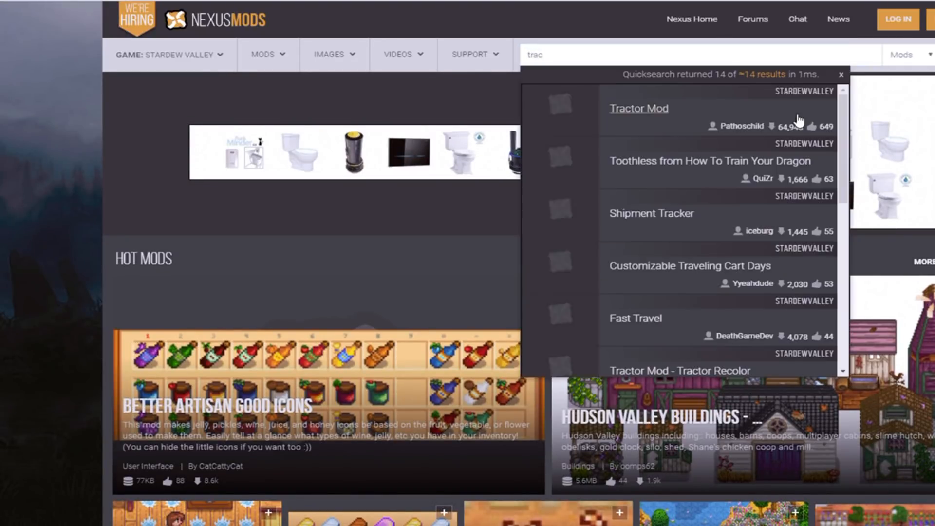
type("t")
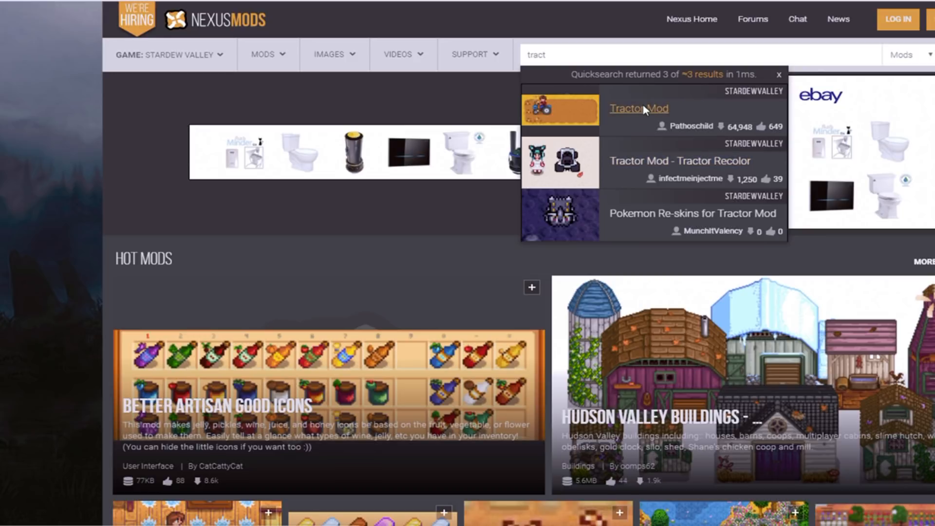
left_click(652, 130)
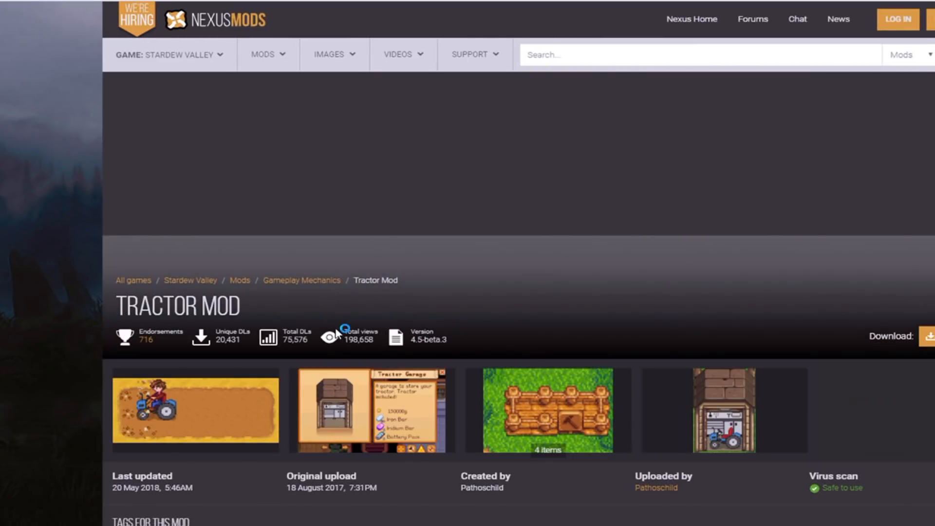
Step: Examine the Tractor Mod page, including its description, requirements, install instructions and usage notes
scroll(364, 372, "down", 2)
scroll(379, 364, "up", 2)
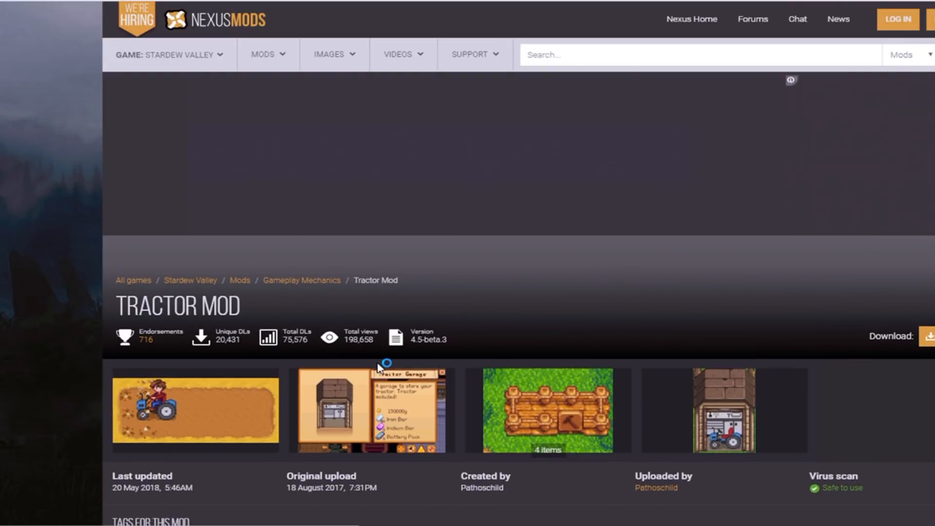
left_click(551, 59)
mouse_move(275, 60)
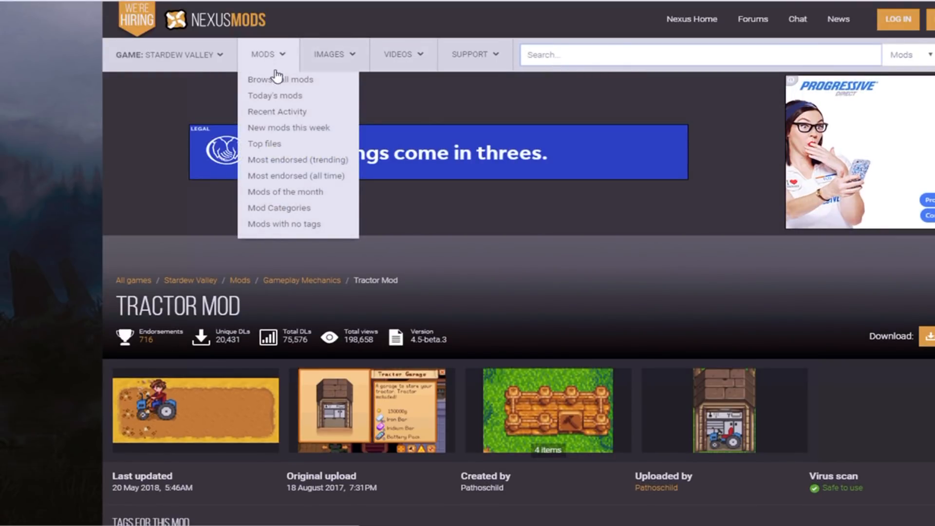
scroll(341, 290, "down", 3)
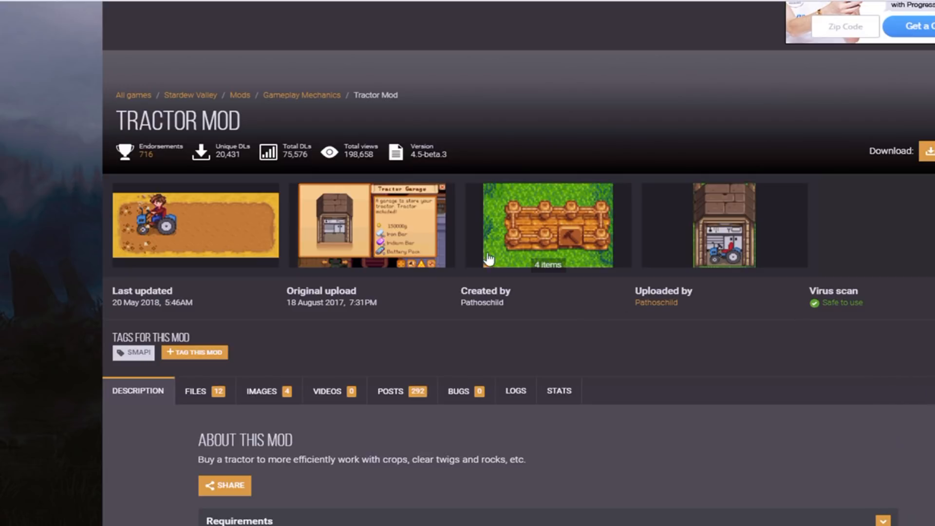
scroll(254, 359, "down", 9)
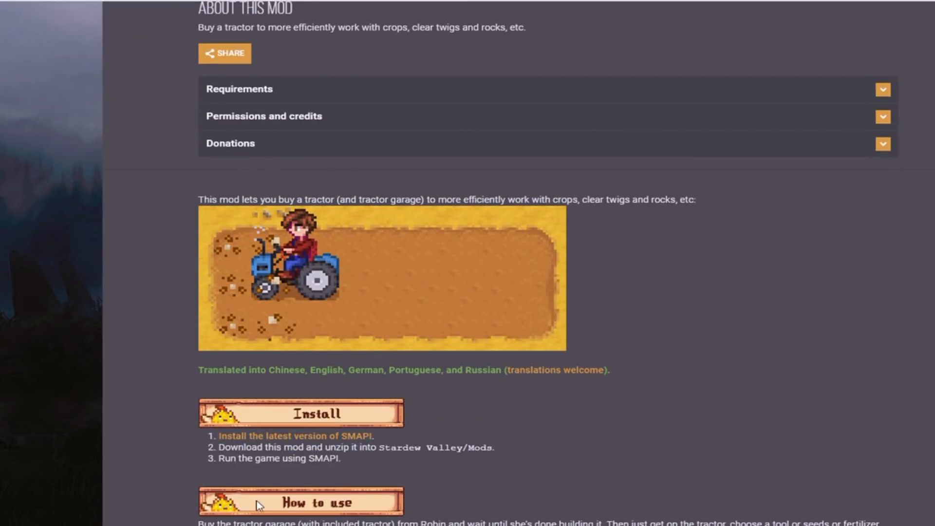
scroll(257, 502, "down", 3)
scroll(357, 141, "up", 12)
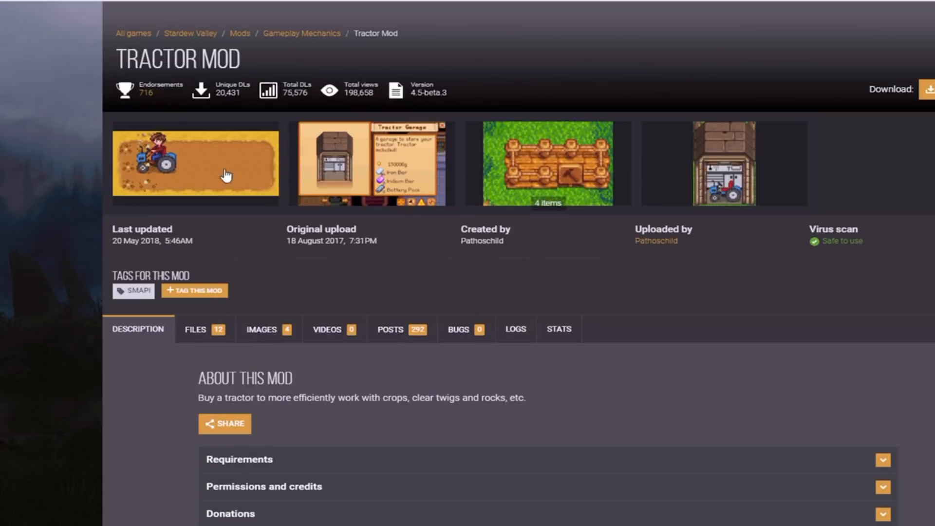
scroll(214, 190, "down", 3)
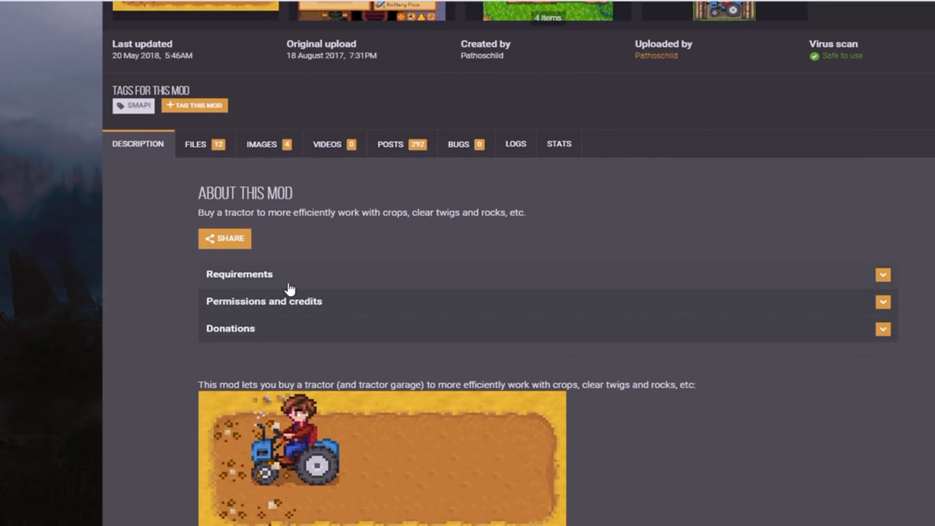
scroll(334, 282, "down", 6)
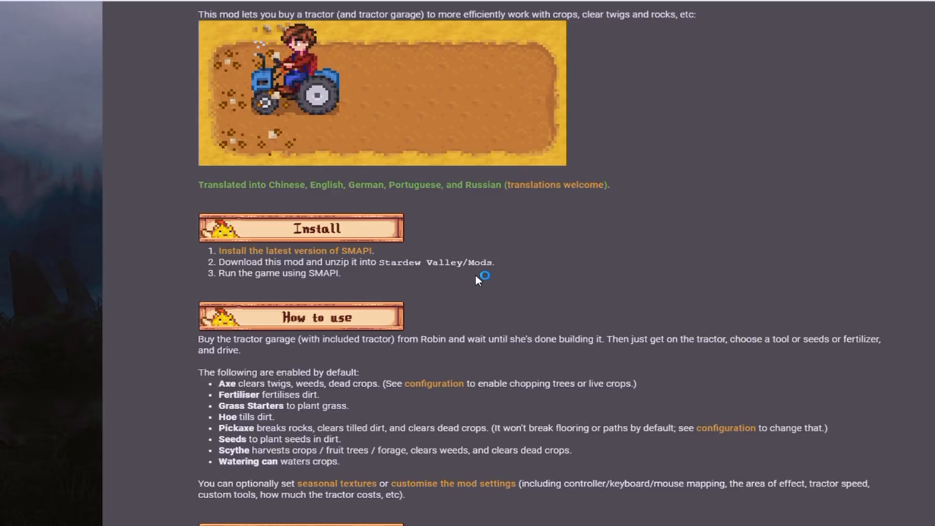
scroll(530, 224, "up", 9)
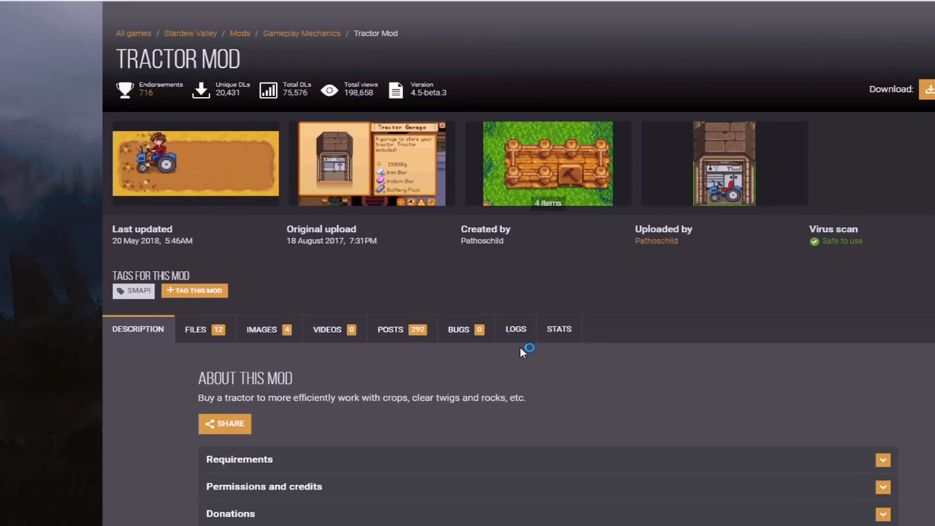
Step: Open the Tractor Mod's file list and request the manual download of Tractor Mod 4.5-beta.3
left_click(222, 331)
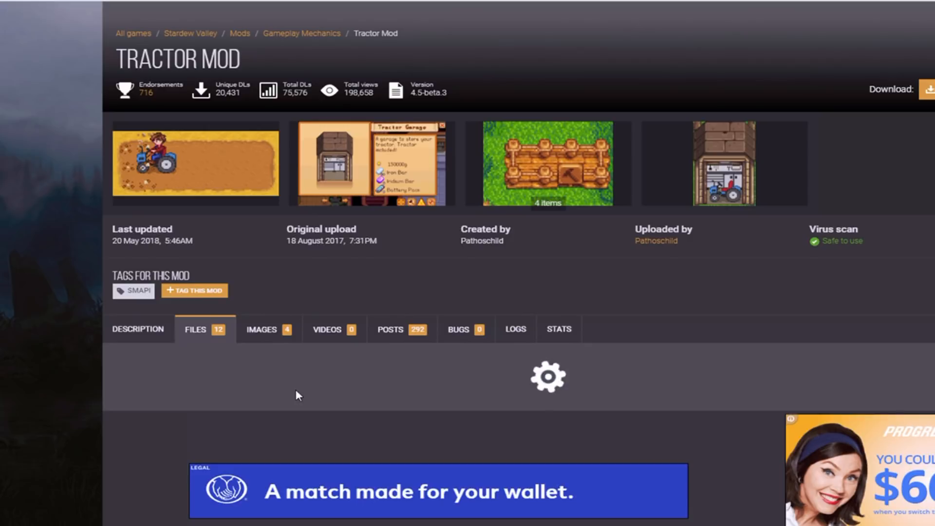
scroll(393, 259, "down", 4)
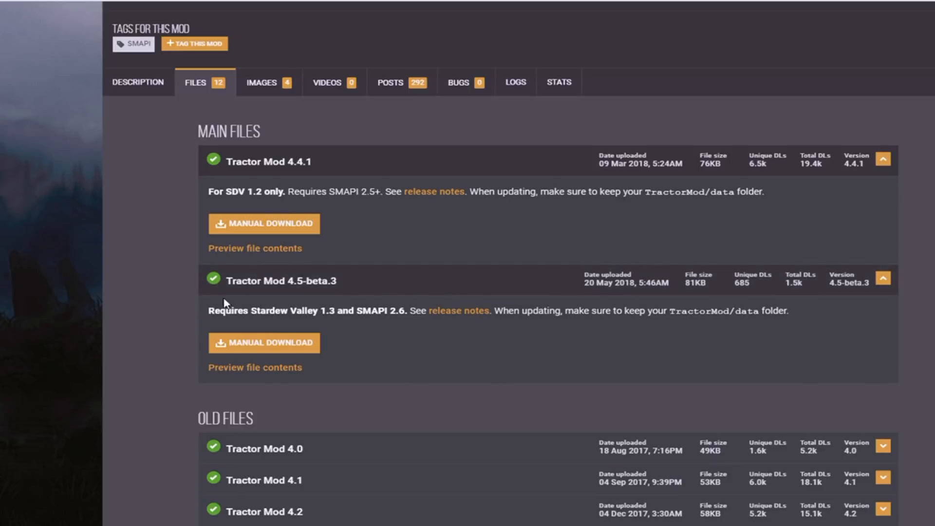
left_click(263, 346)
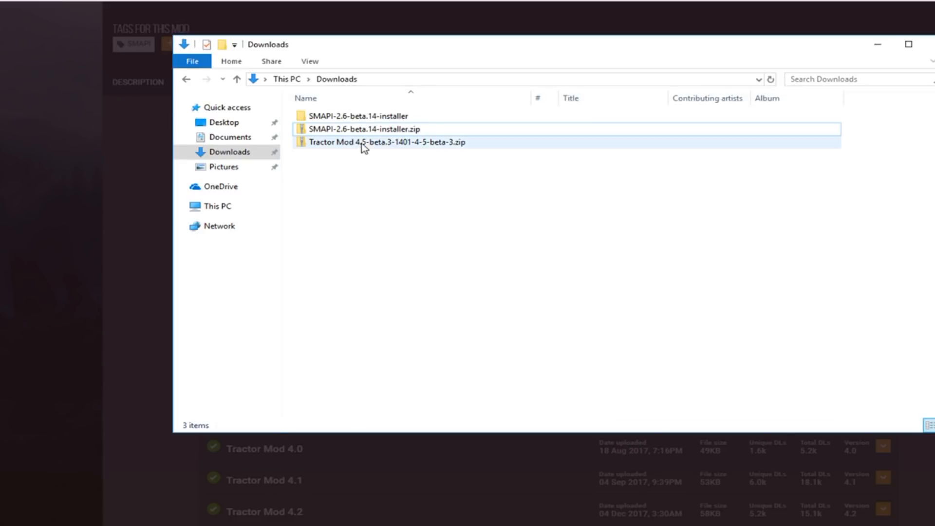
Step: Delete the SMAPI-2.6-beta.14-installer folder and zip from Downloads, skipping the folder that is in use
left_click(365, 142)
left_click(369, 129)
double_click(372, 117)
right_click(373, 117)
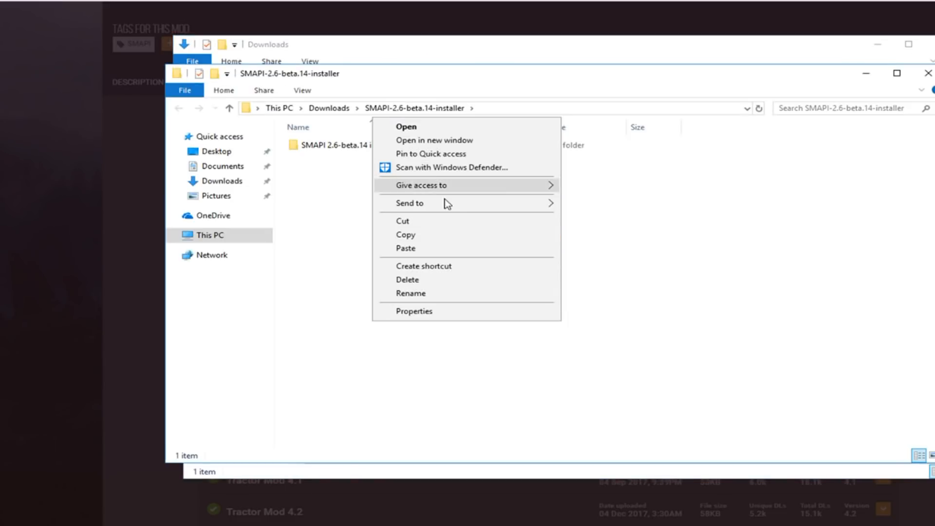
left_click(928, 73)
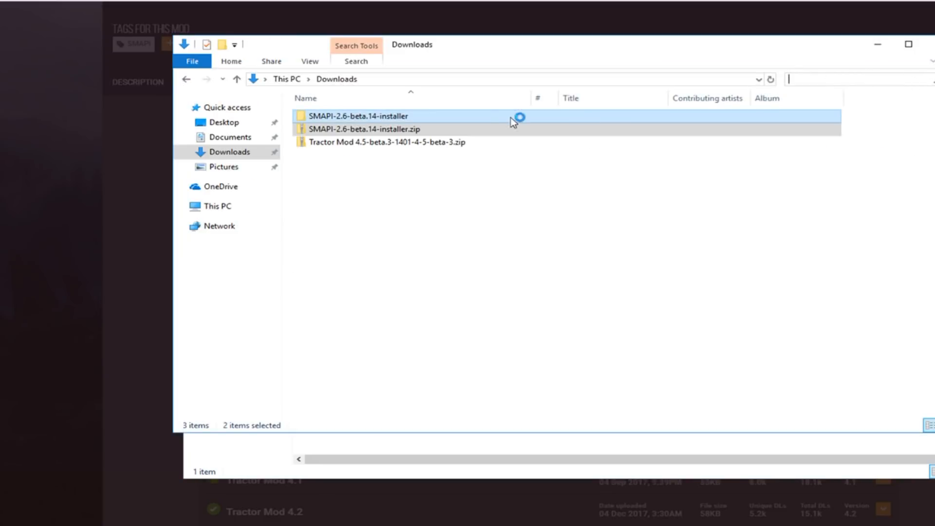
right_click(467, 122)
left_click(519, 285)
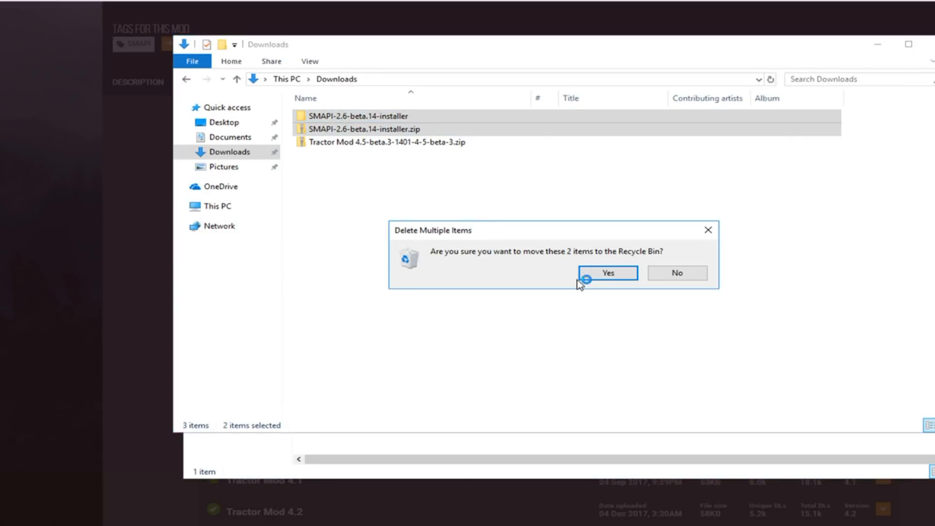
left_click(582, 274)
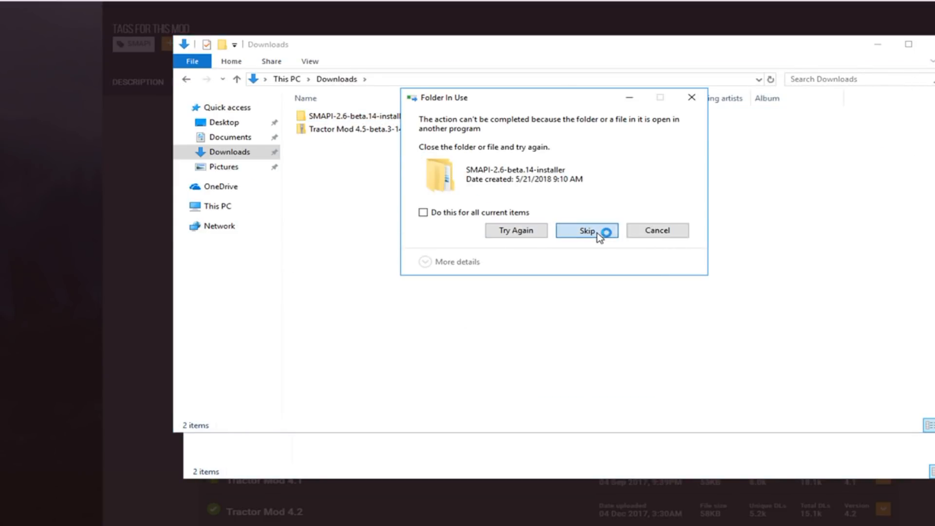
left_click(595, 232)
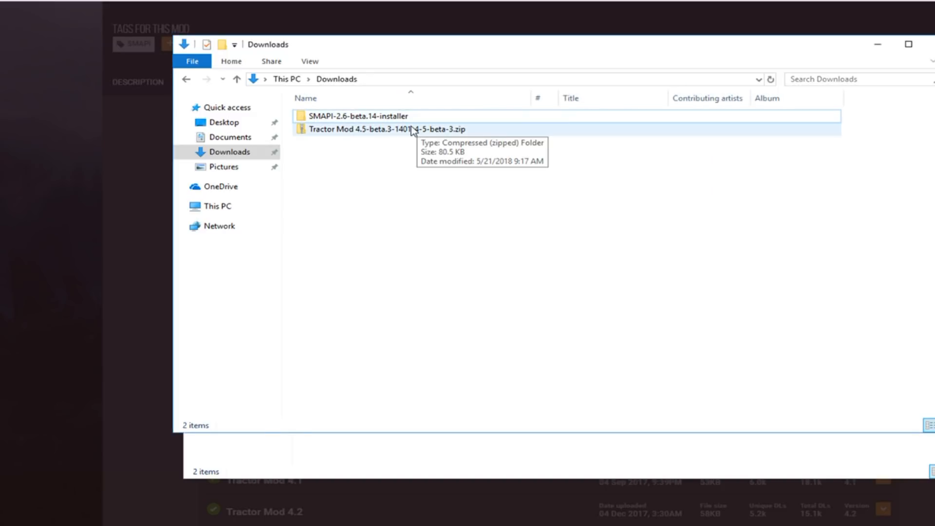
Step: Extract Tractor Mod 4.5-beta.3-1401-4-5-beta-3.zip to its default folder in Downloads and select the extracted TractorMod folder
left_click(404, 134)
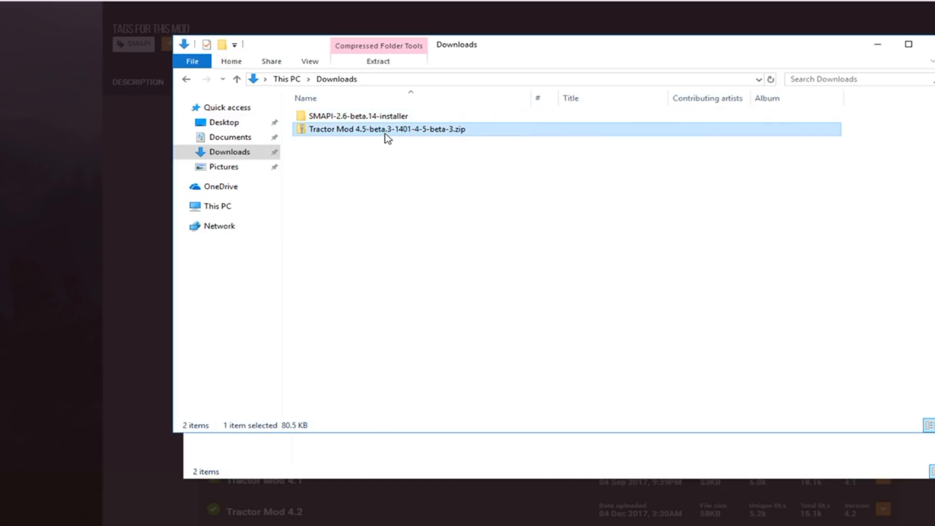
right_click(336, 130)
left_click(399, 169)
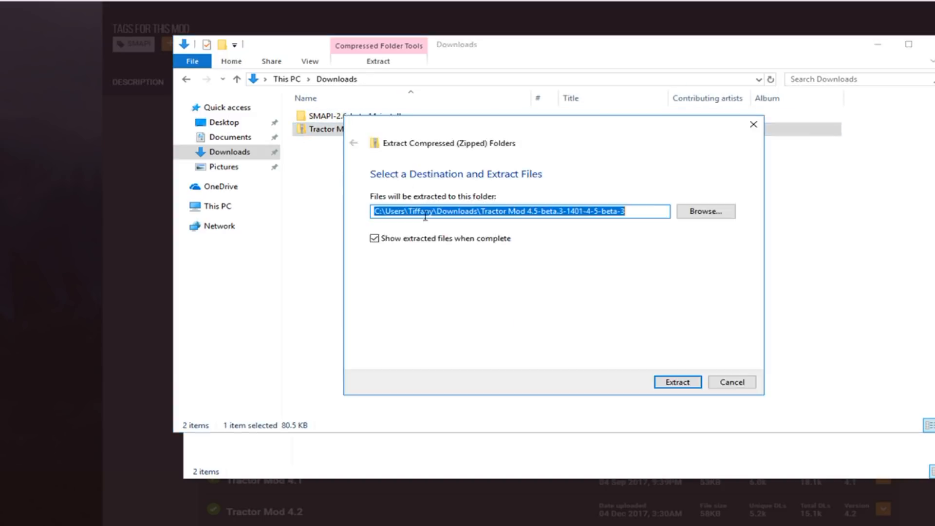
left_click(669, 382)
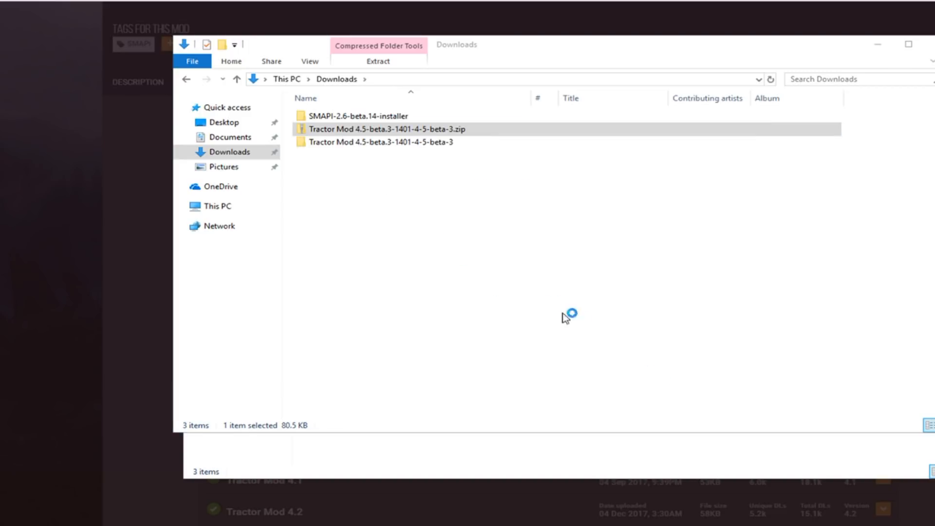
left_click(365, 178)
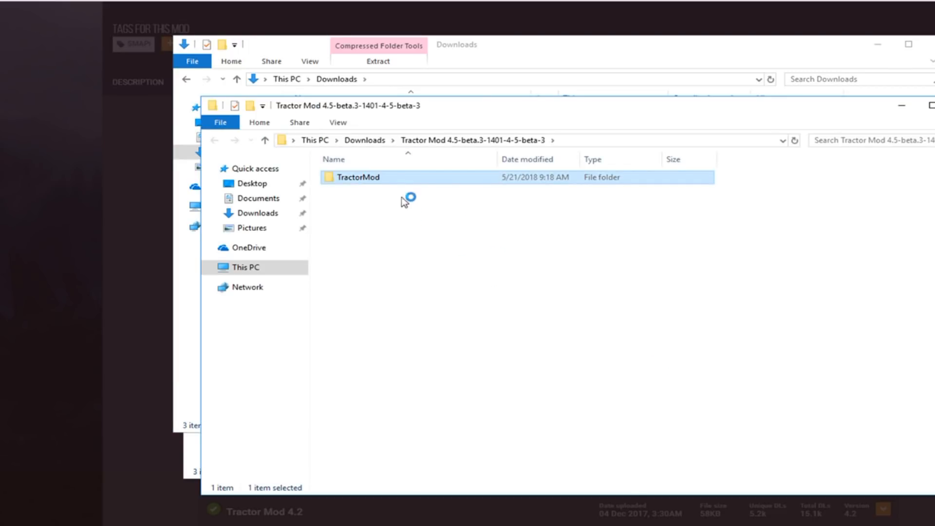
Step: Arrange the extracted Tractor Mod folder window and the Stardew Valley game folder window side by side
left_click_drag(399, 115, 213, 78)
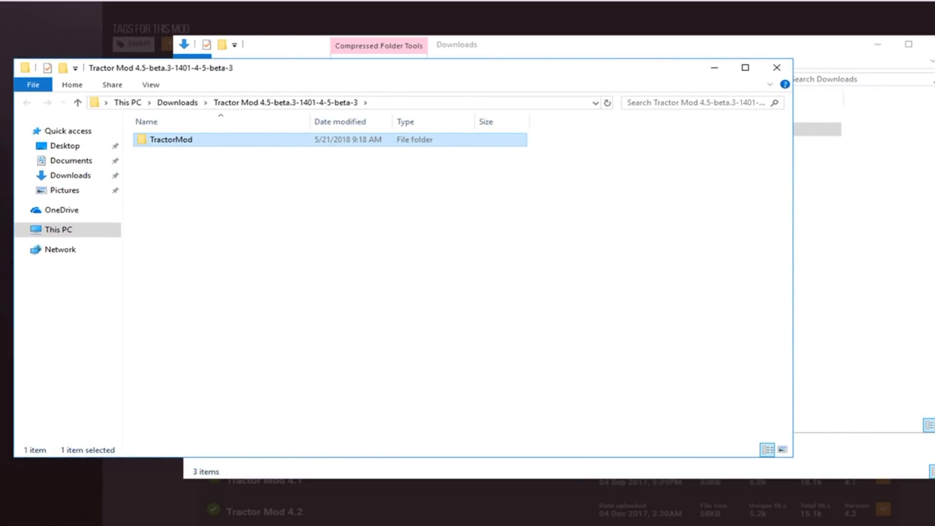
key("alt+Tab")
left_click_drag(527, 59, 613, 64)
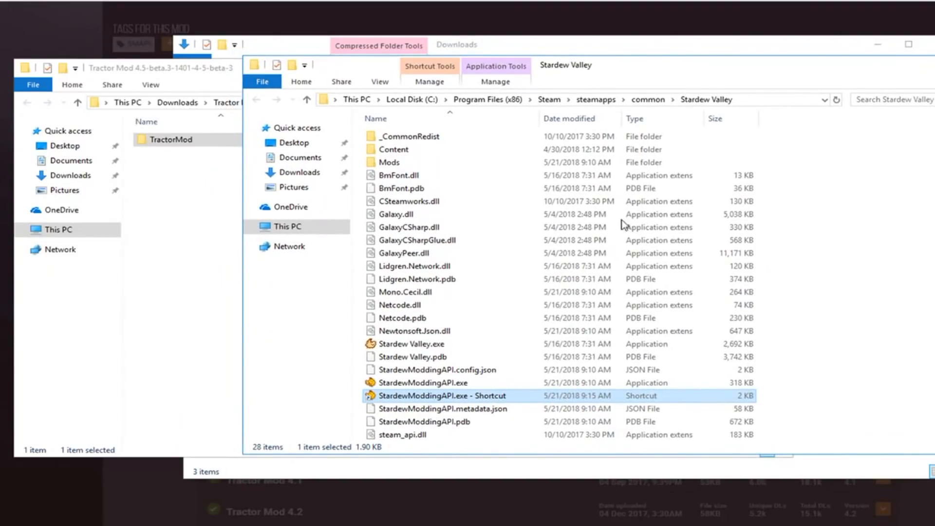
Step: Switch to Steam, review the local files options in Stardew Valley's properties, and return to the game folder
left_click(828, 524)
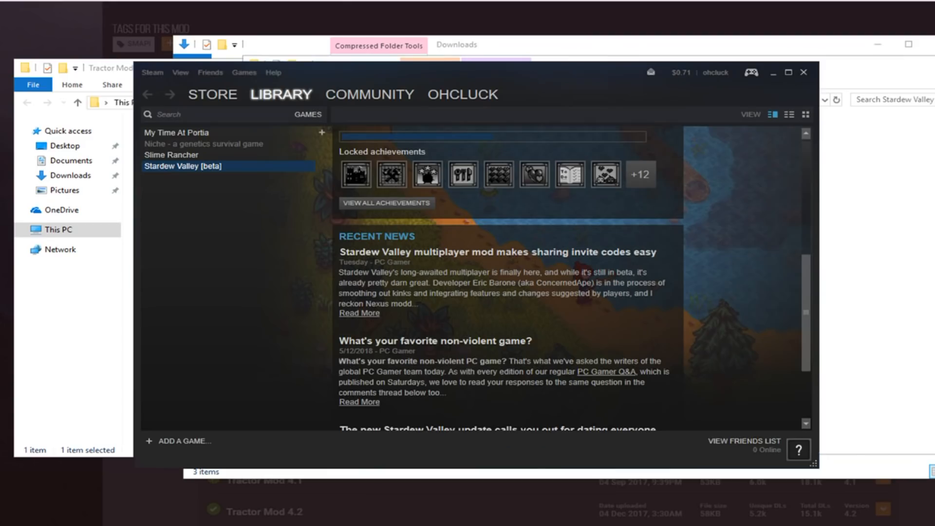
right_click(180, 165)
left_click(233, 331)
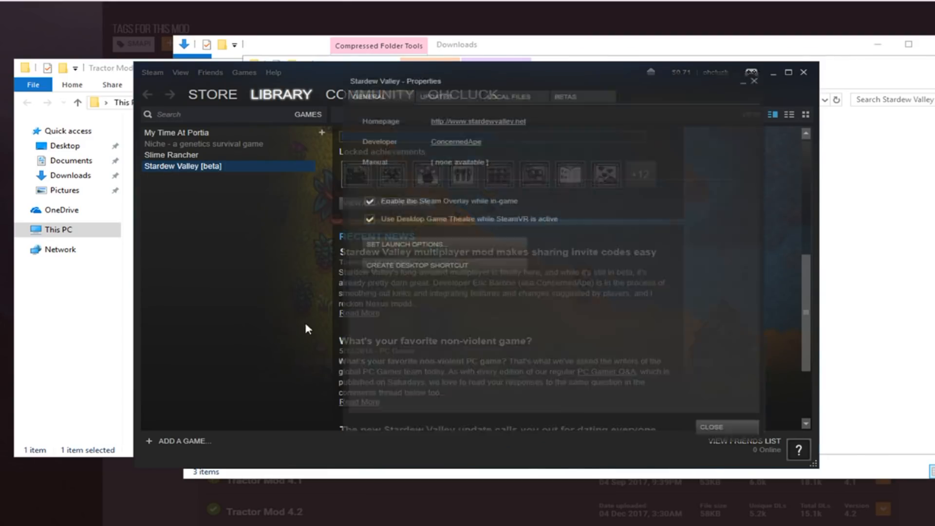
left_click(507, 97)
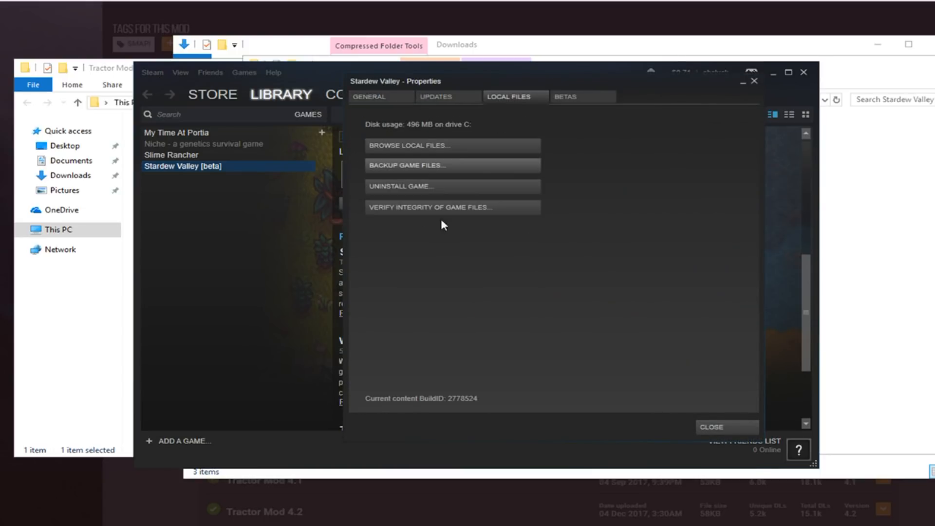
left_click(754, 81)
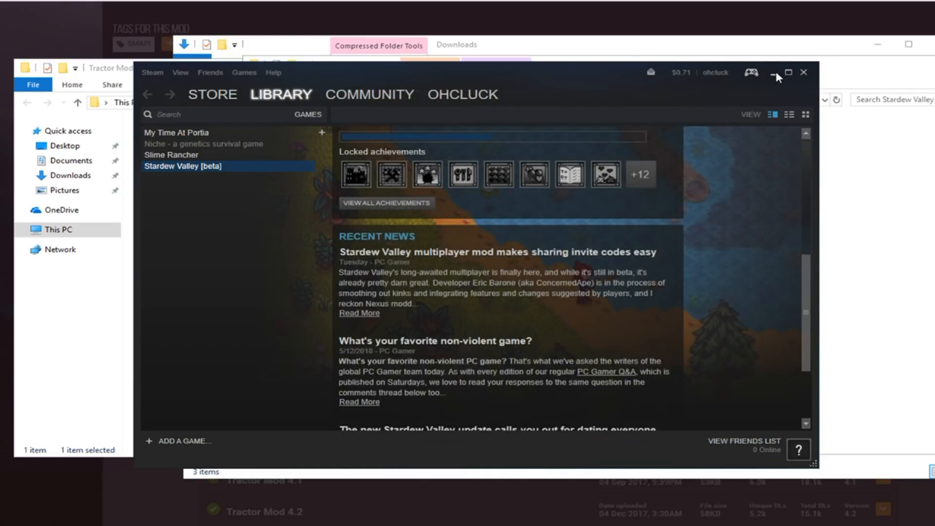
left_click(774, 72)
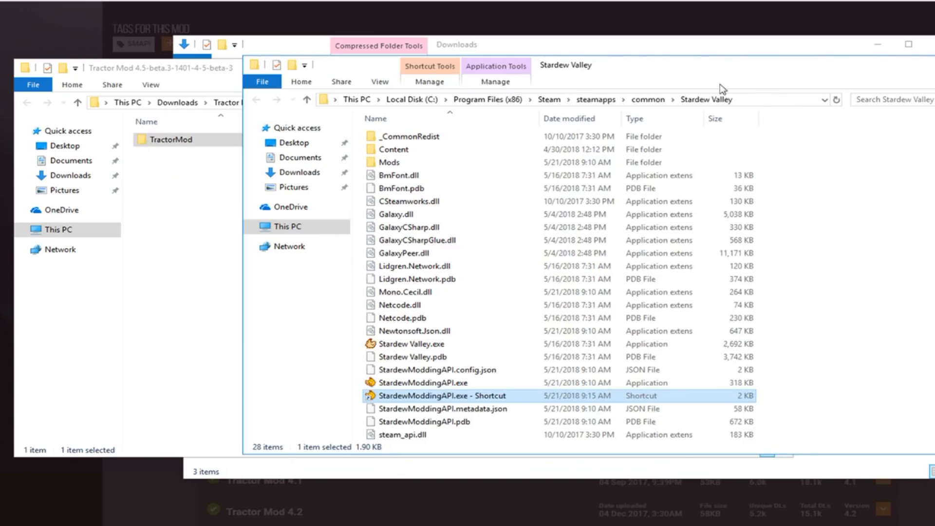
Step: Move the TractorMod folder into the game's Mods folder, then open Mods and select TractorMod there
left_click(407, 163)
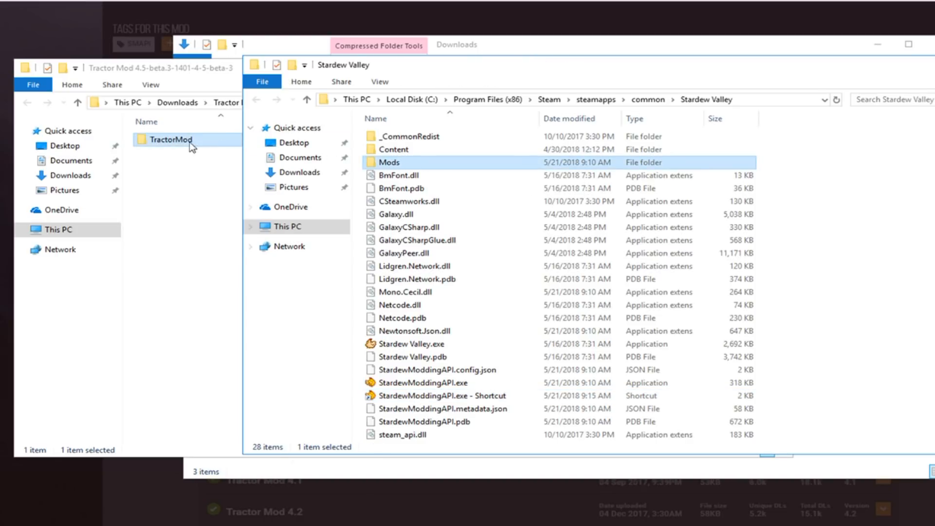
left_click_drag(178, 142, 385, 163)
double_click(408, 163)
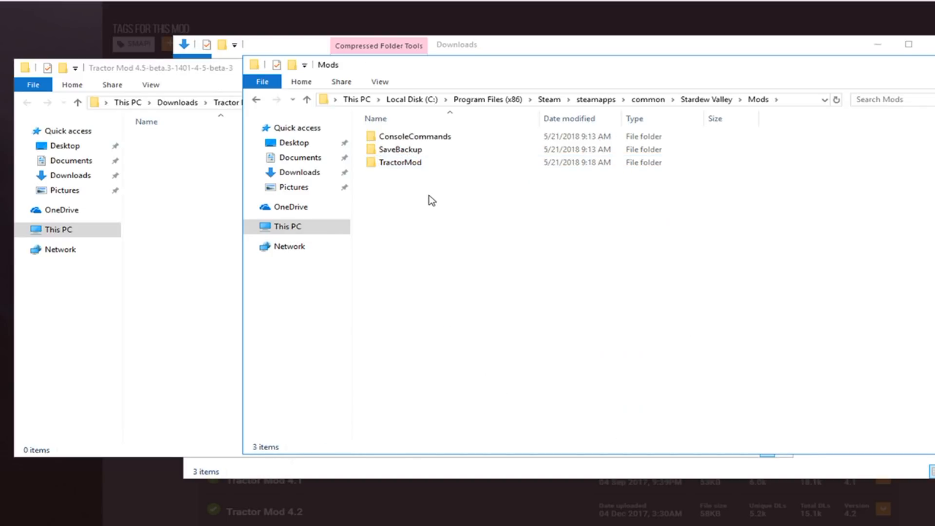
left_click(397, 162)
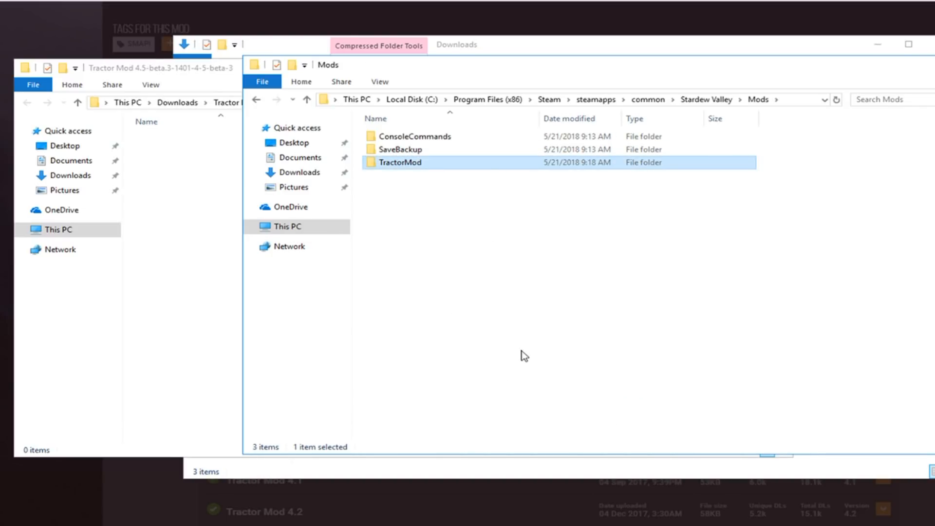
Step: Return to the Stardew Valley folder, launch the StardewModdingAPI.exe shortcut, and allow it to run despite the Windows Defender SmartScreen block
left_click(256, 100)
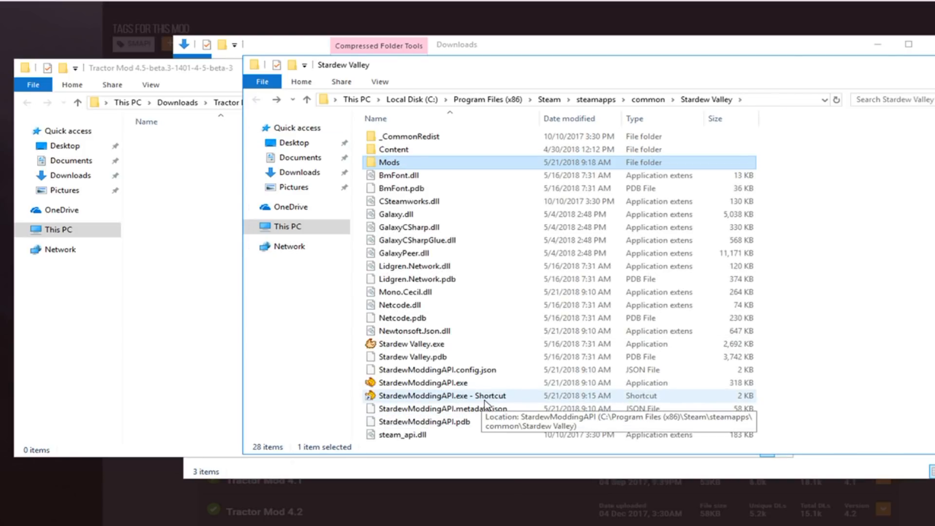
double_click(447, 395)
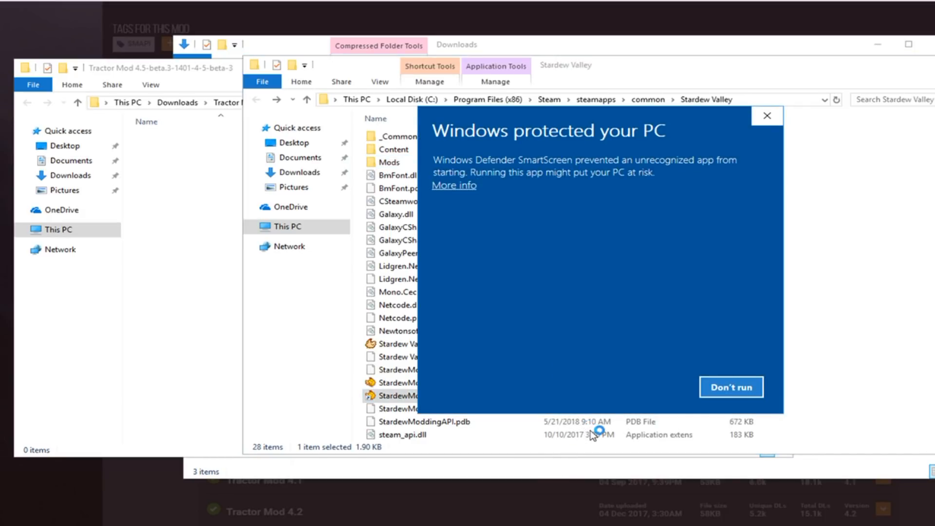
left_click(452, 186)
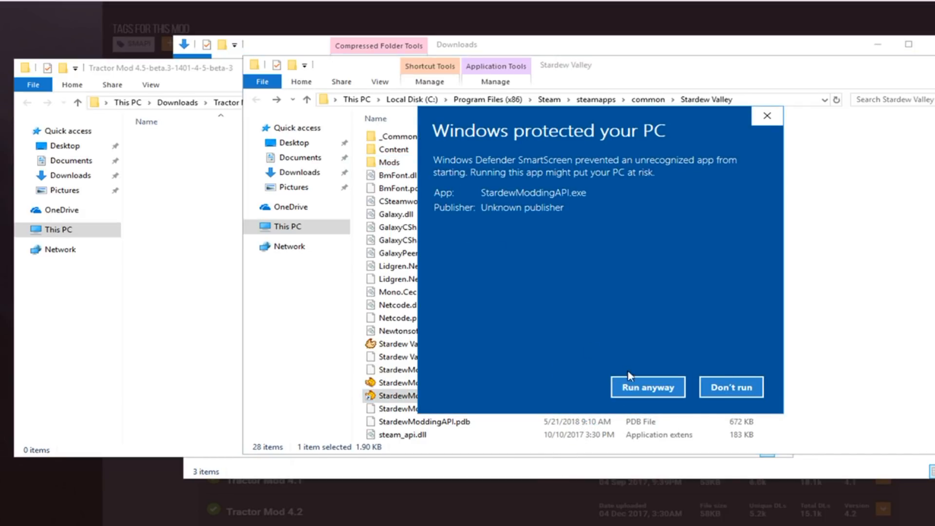
left_click(630, 385)
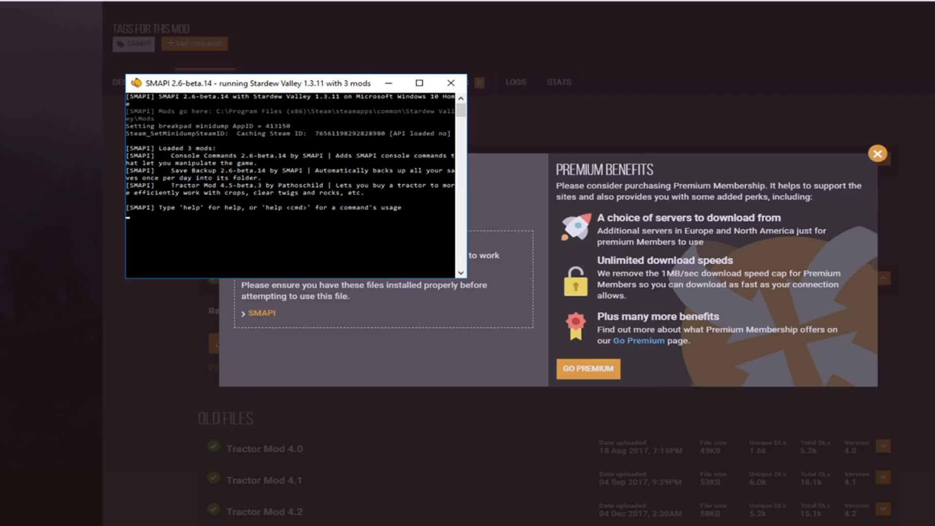
Step: Switch from the SMAPI console back to the open Stardew Valley game folder window
left_click(52, 502)
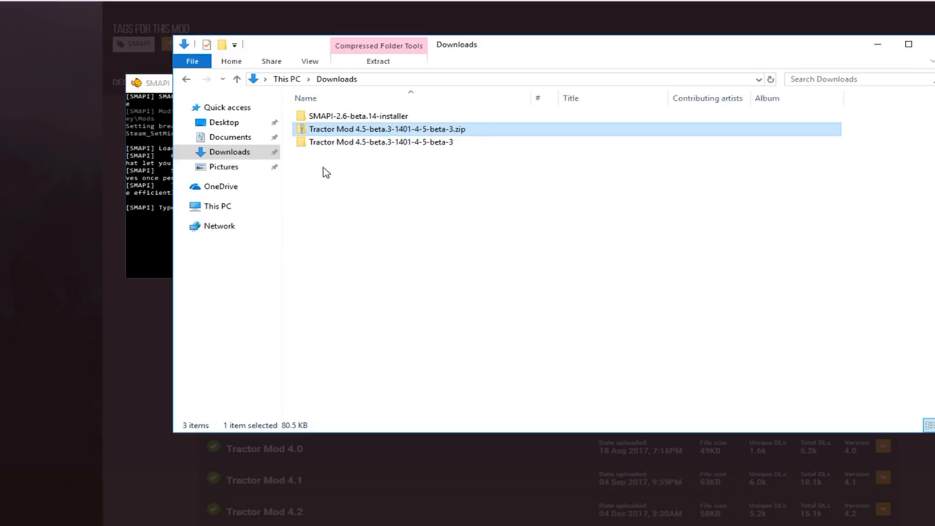
left_click(292, 525)
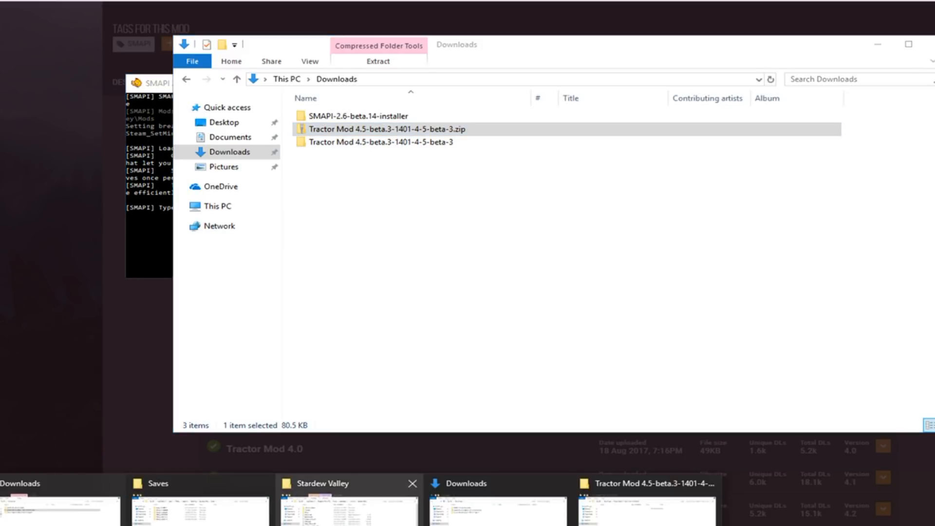
left_click(331, 524)
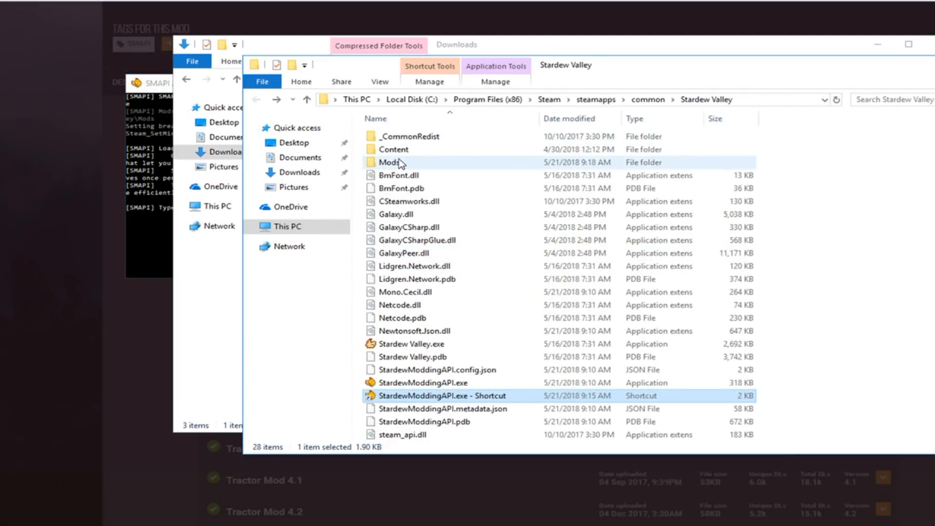